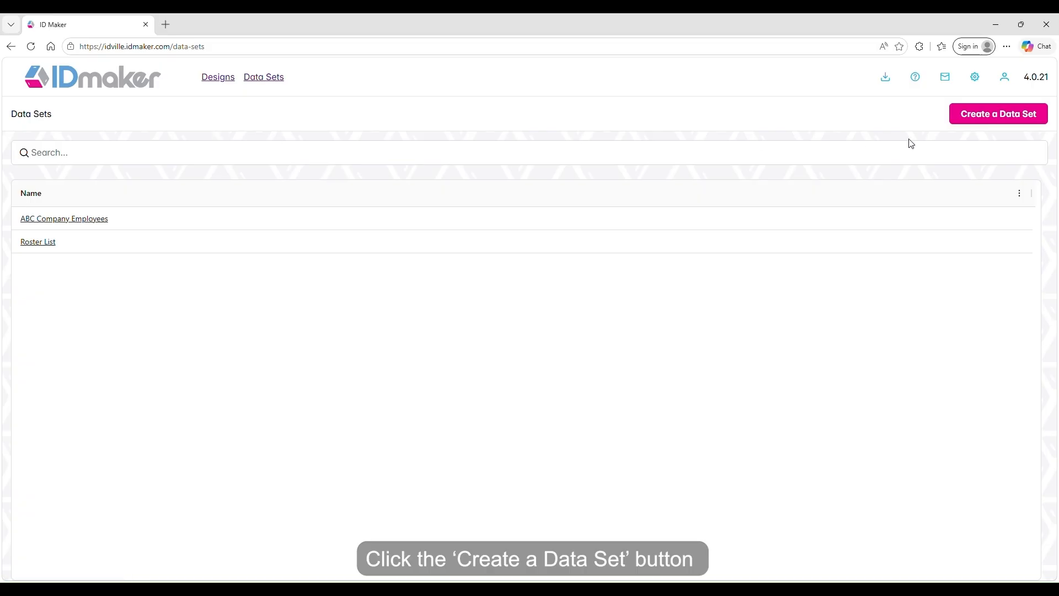
Create a data set from the 2026 ABC Company List Excel file in the ID Cards folder and save it
left_click(987, 121)
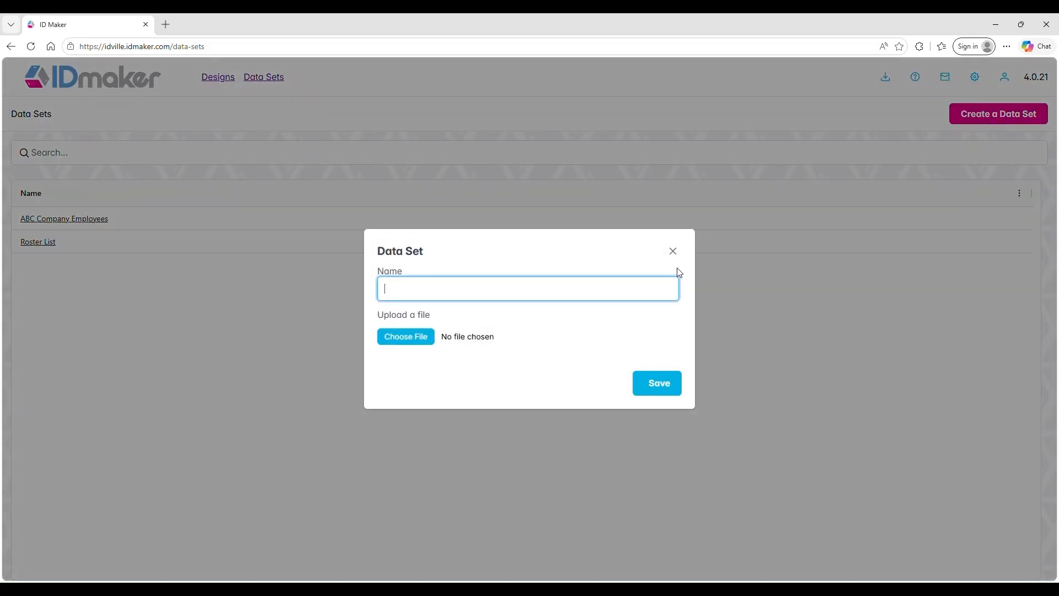
left_click(409, 342)
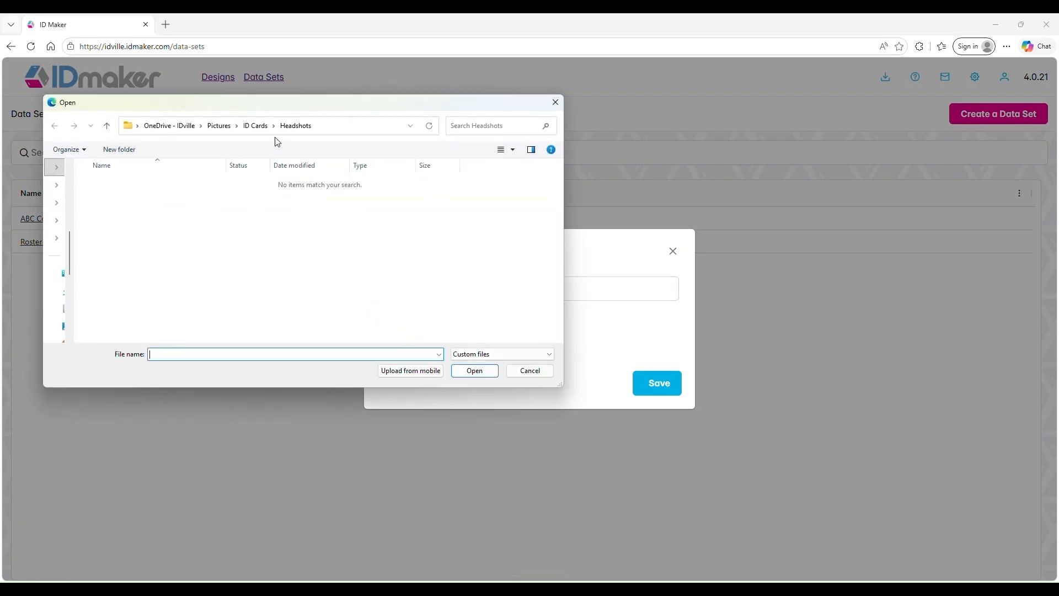
left_click(255, 126)
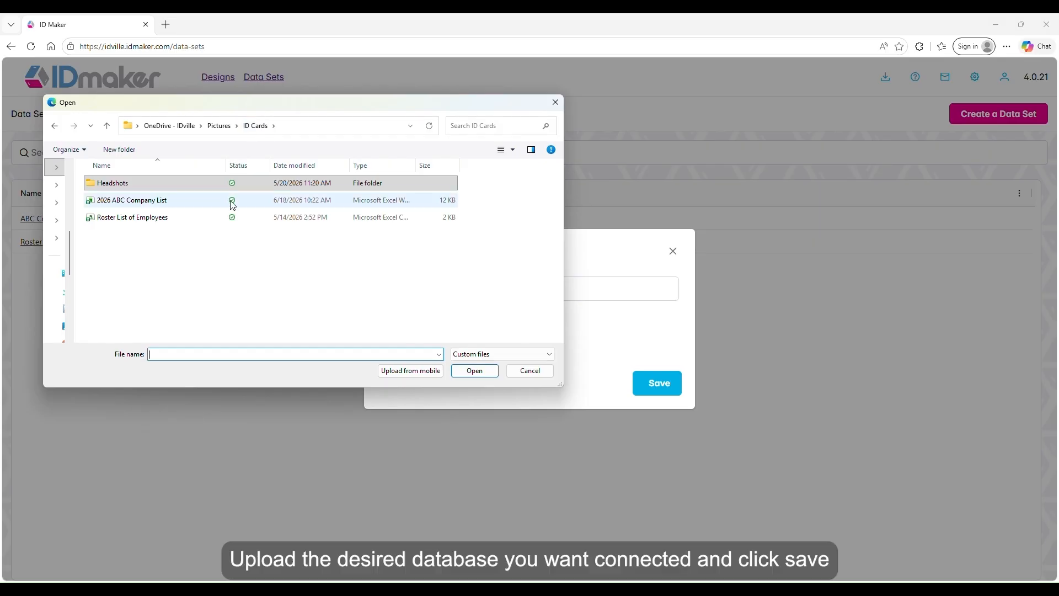
left_click(202, 202)
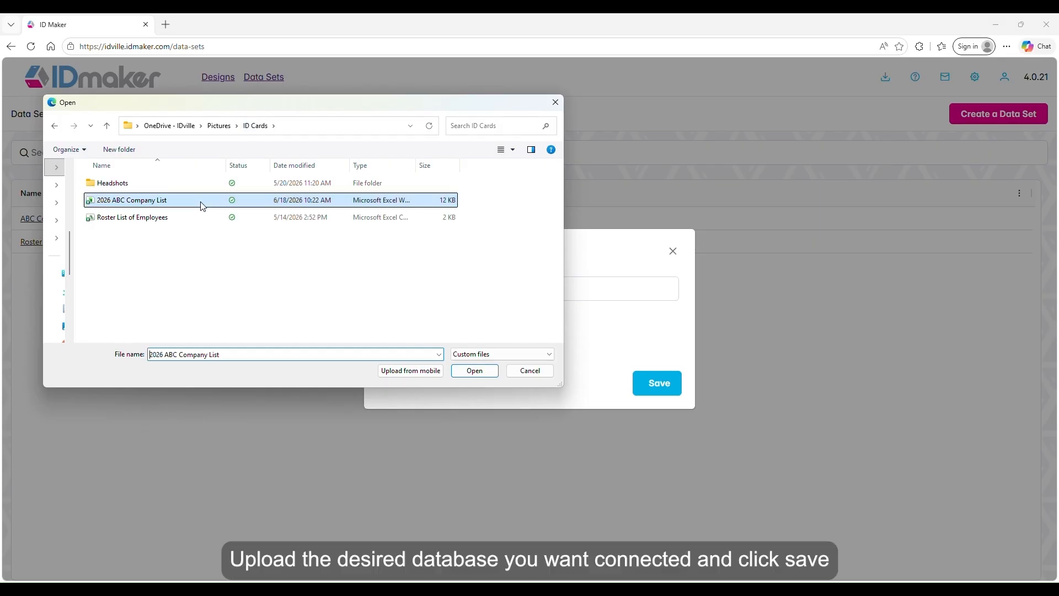
left_click(475, 370)
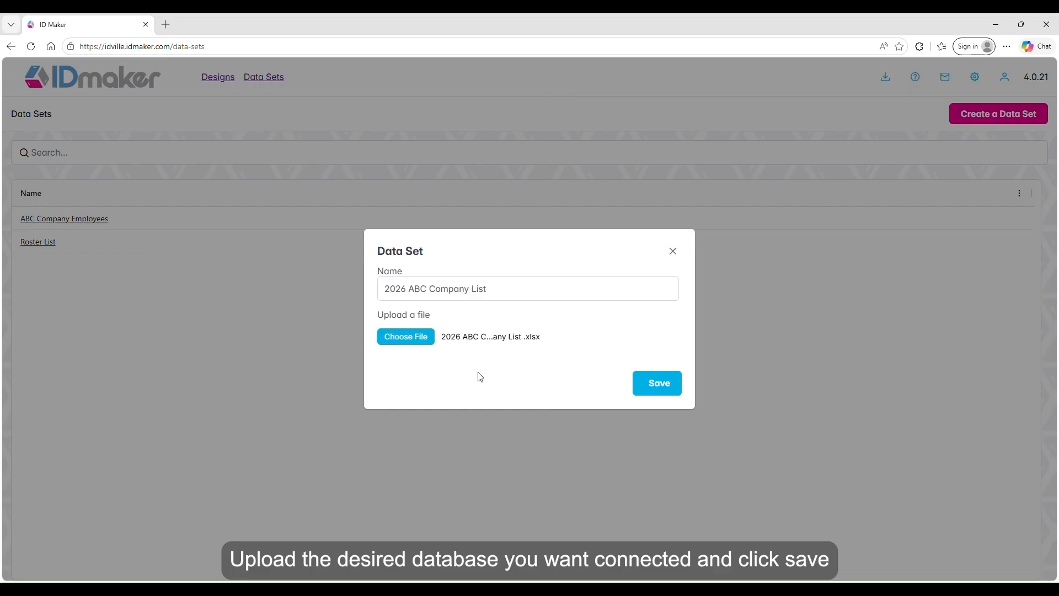
left_click(673, 386)
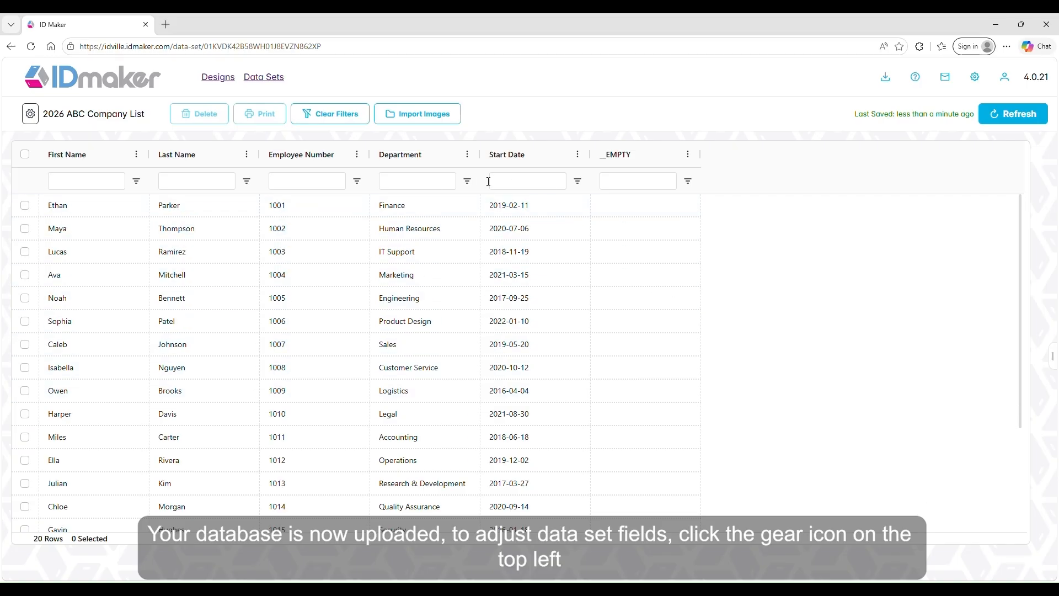
Delete the __EMPTY field from the data set's configuration and save the change
left_click(30, 114)
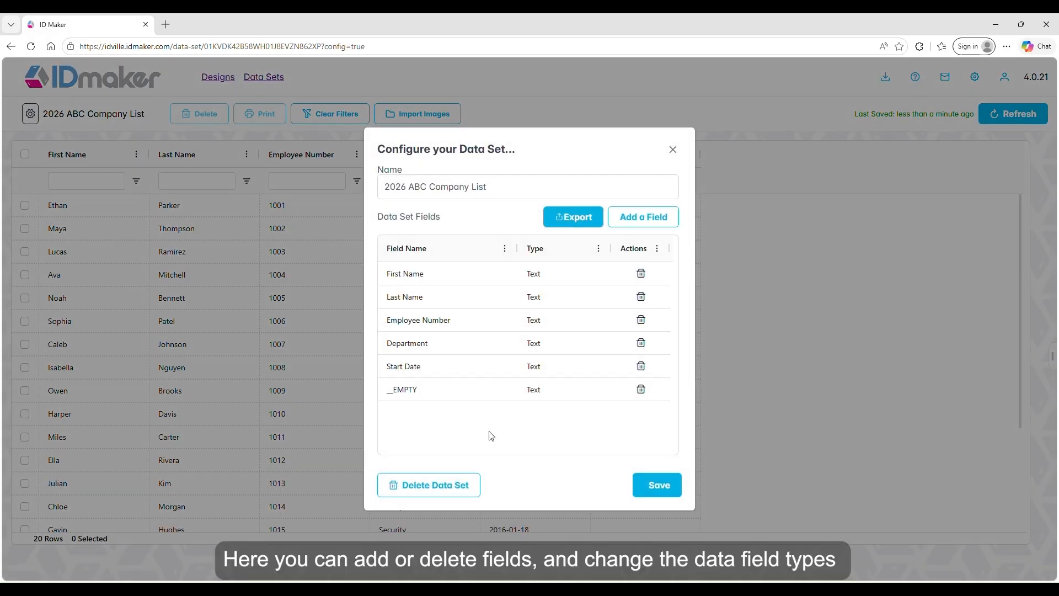
left_click(641, 389)
left_click(658, 476)
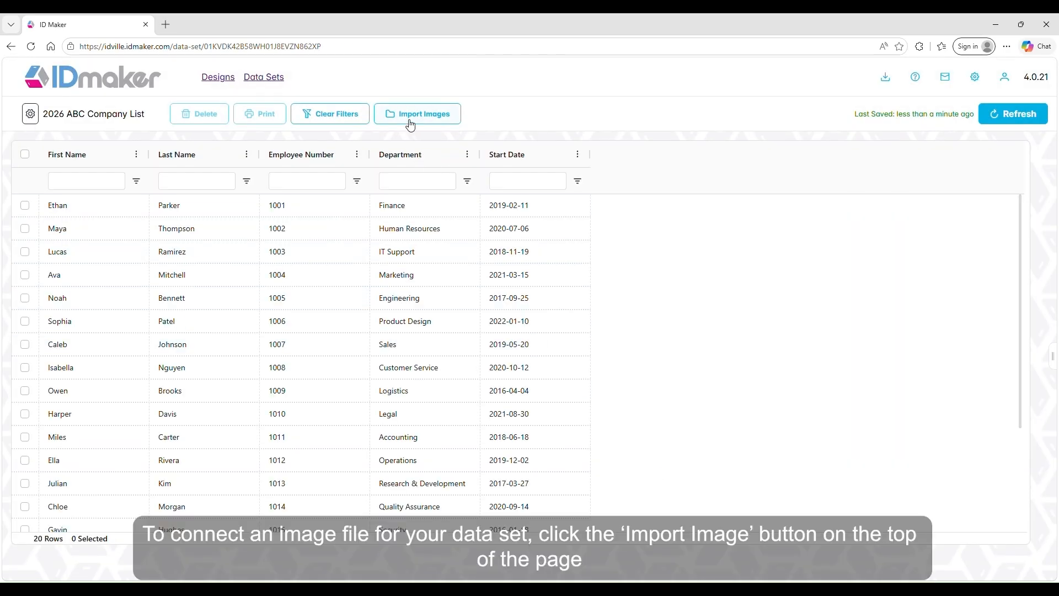
Import the Headshots folder as a new image column matched on Employee Number, save it and refresh the data set
left_click(410, 120)
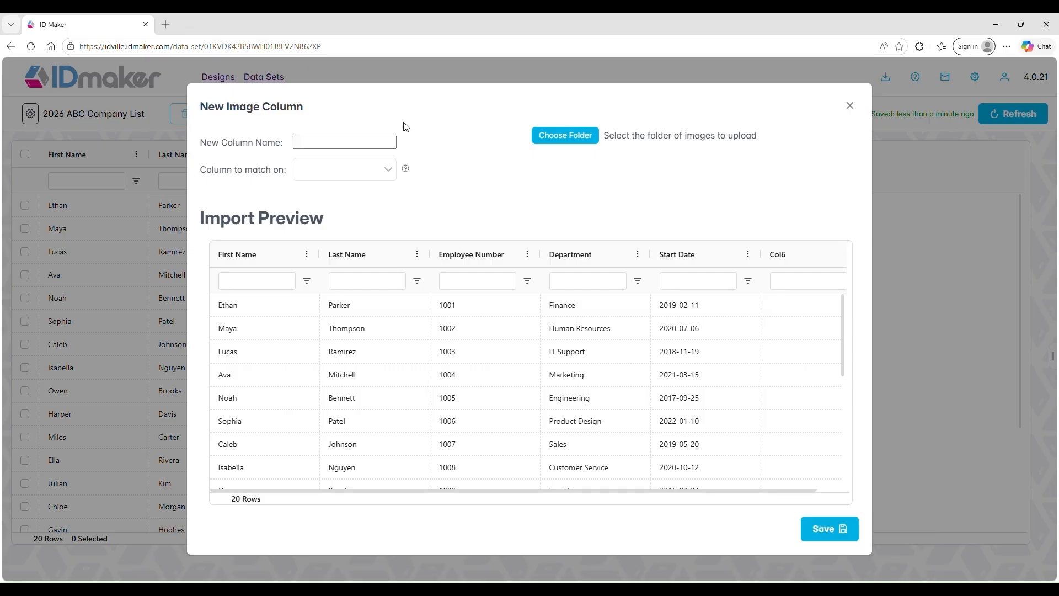
left_click(556, 143)
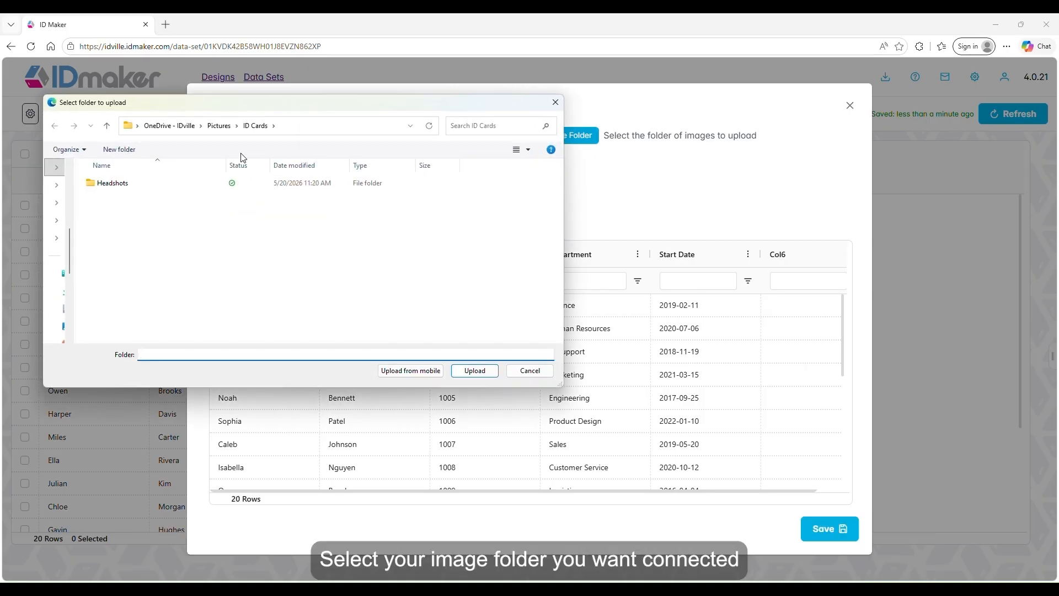
left_click(138, 192)
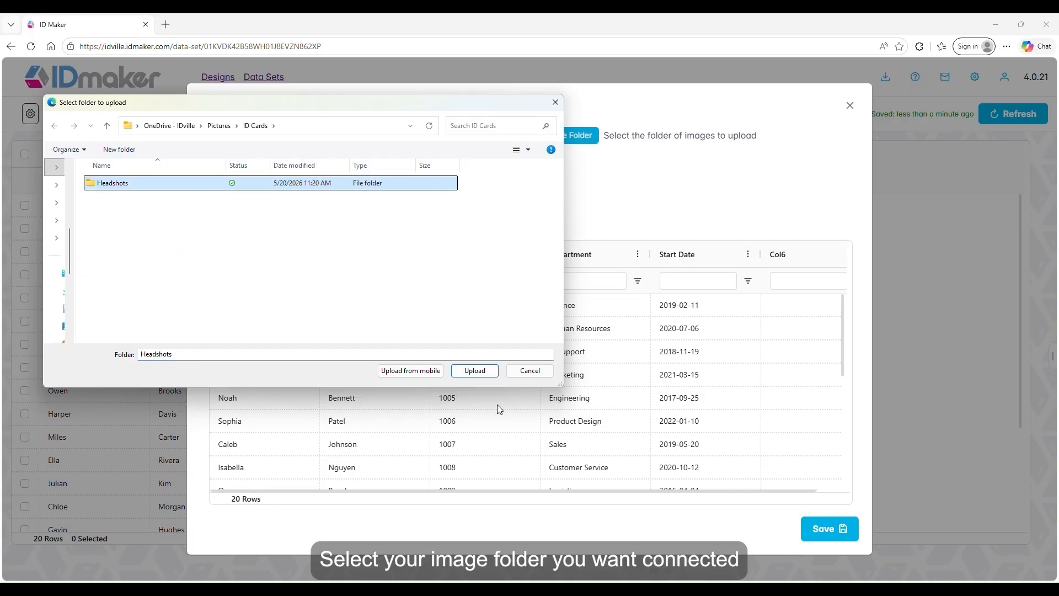
left_click(484, 374)
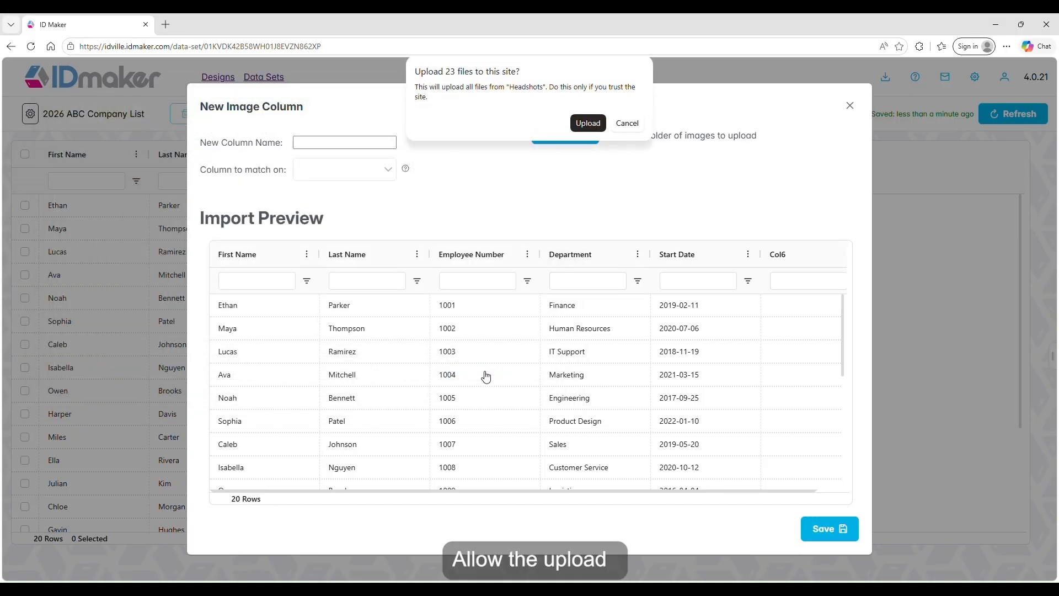
left_click(587, 123)
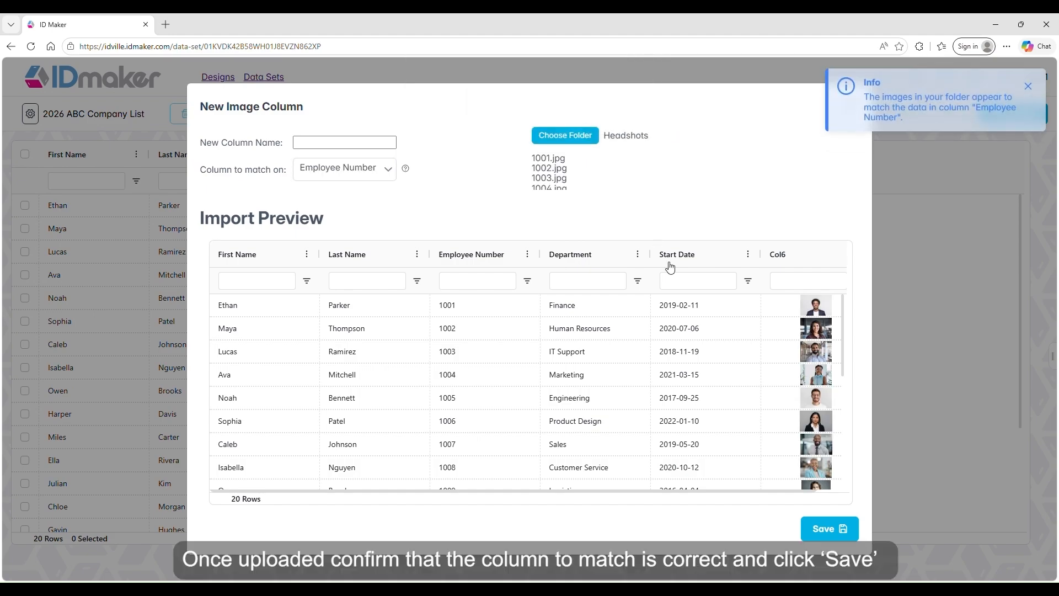
left_click(852, 528)
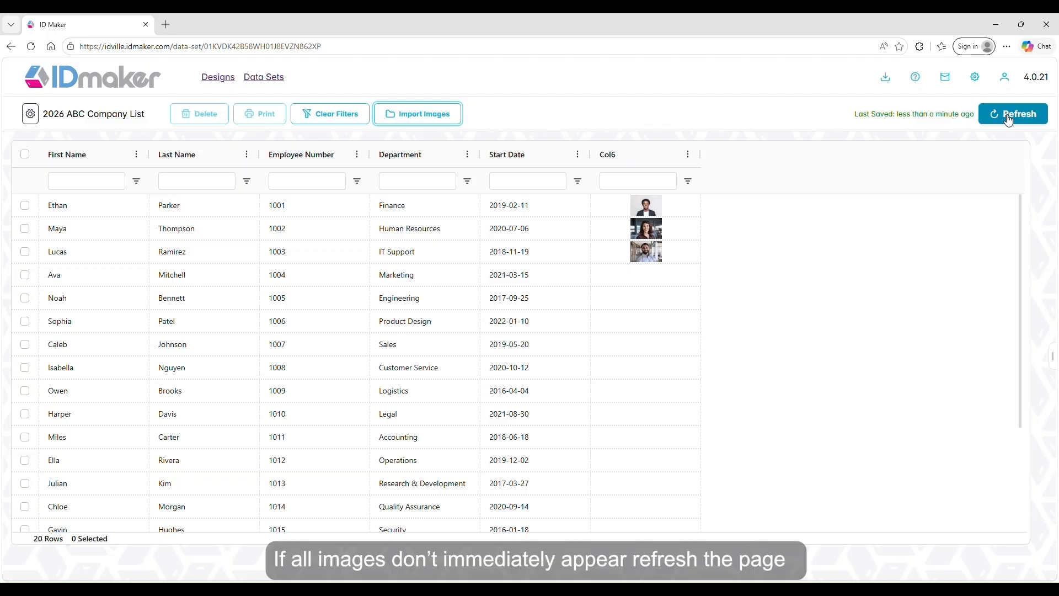
left_click(1008, 118)
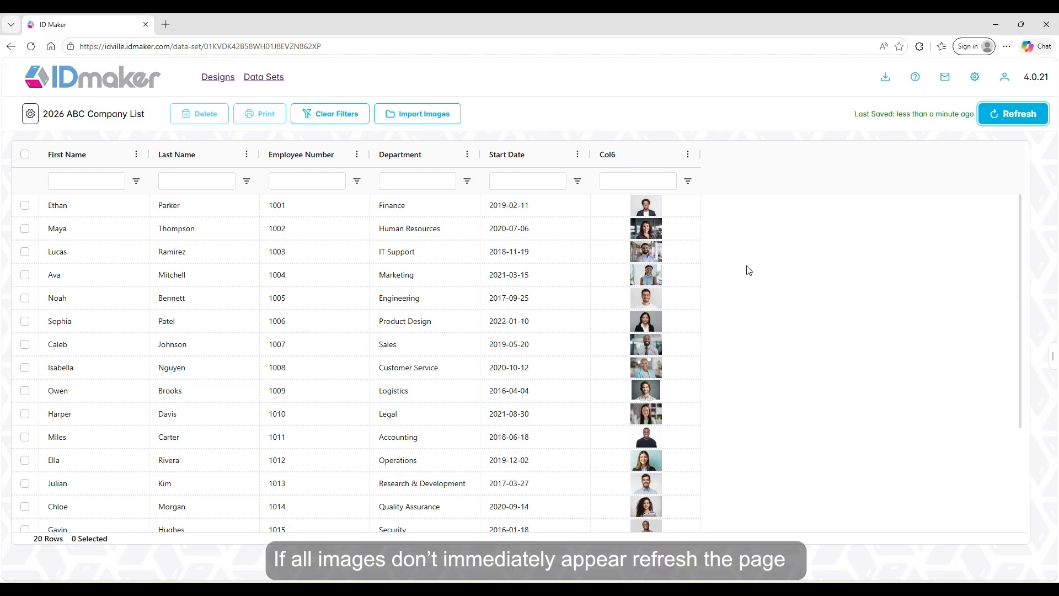
Name the data set's unnamed image field Photo and save the configuration
left_click(35, 116)
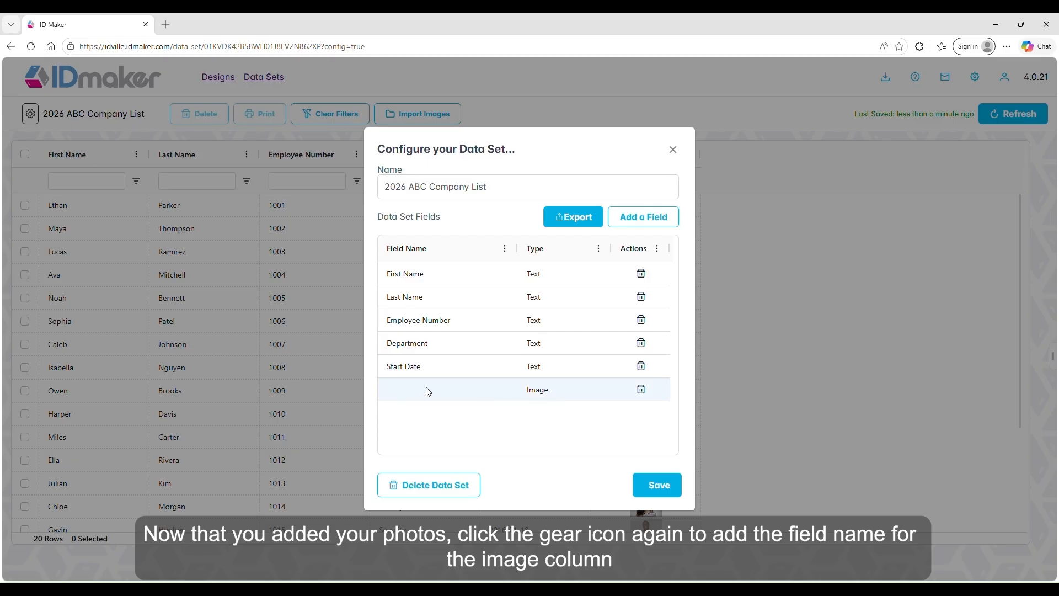
left_click(402, 391)
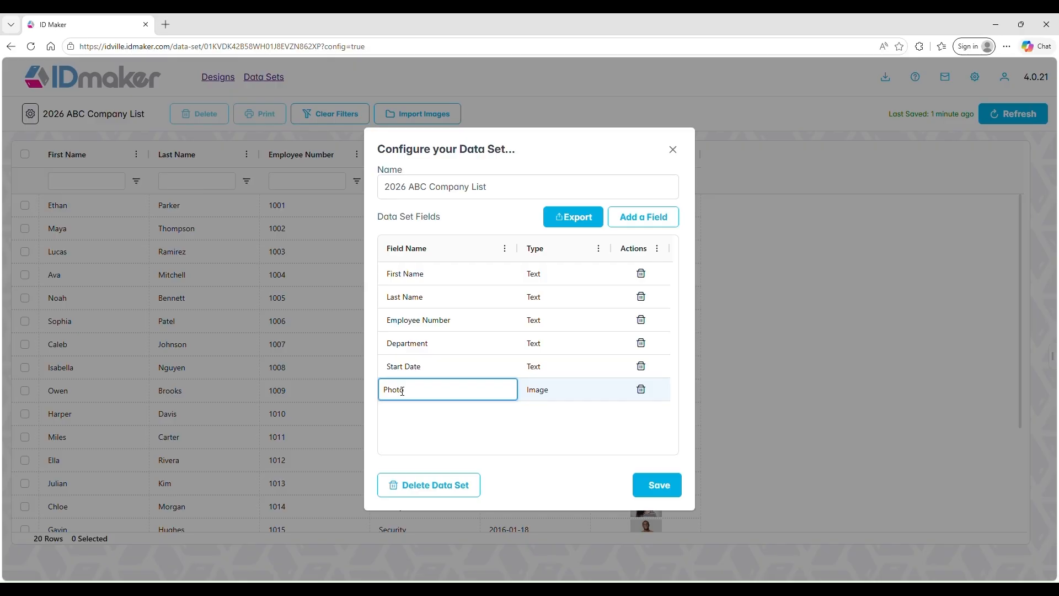
left_click(651, 486)
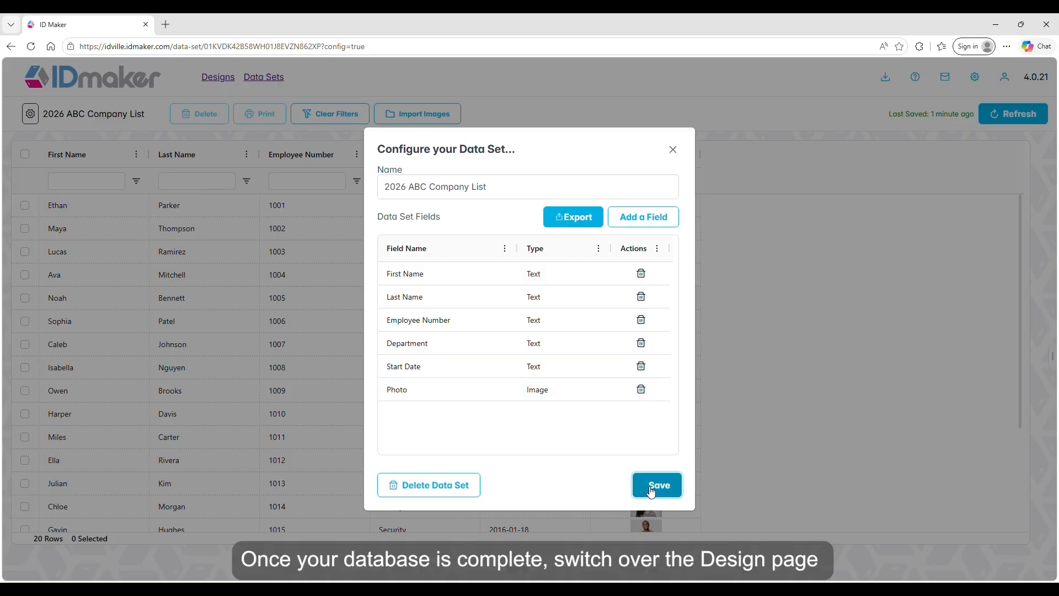
Create a design named 2026 ABC Company Employees that uses the 2026 ABC Company List data set
left_click(215, 78)
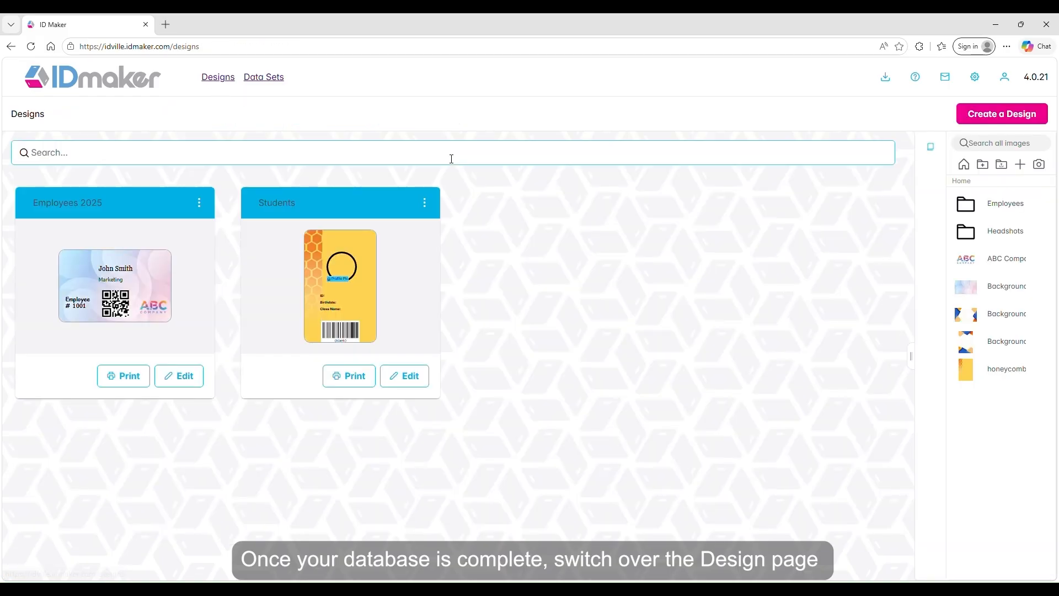
left_click(998, 117)
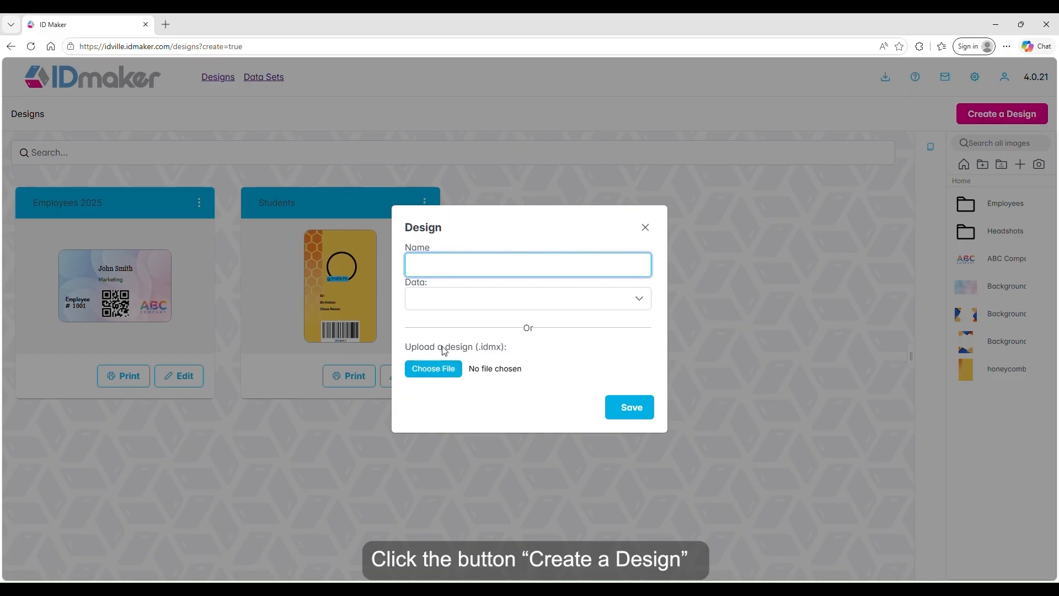
left_click(450, 302)
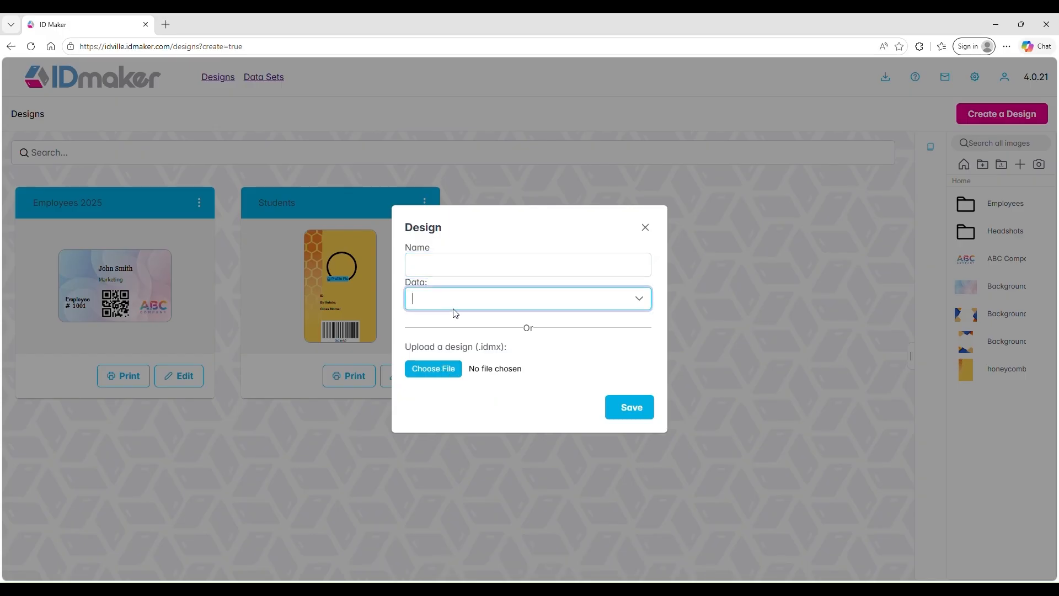
left_click(649, 301)
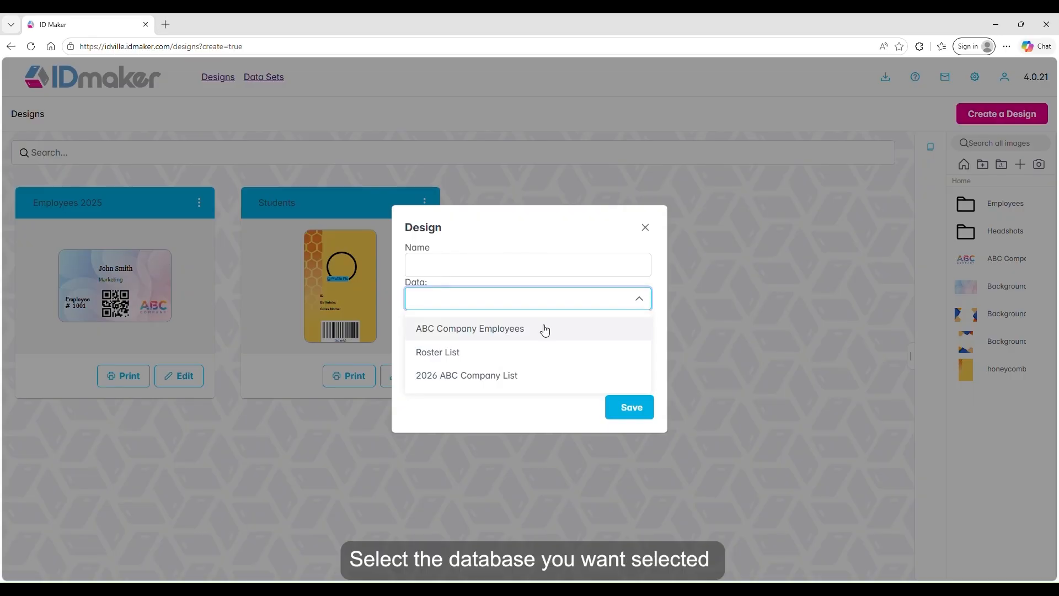
left_click(499, 374)
left_click(472, 262)
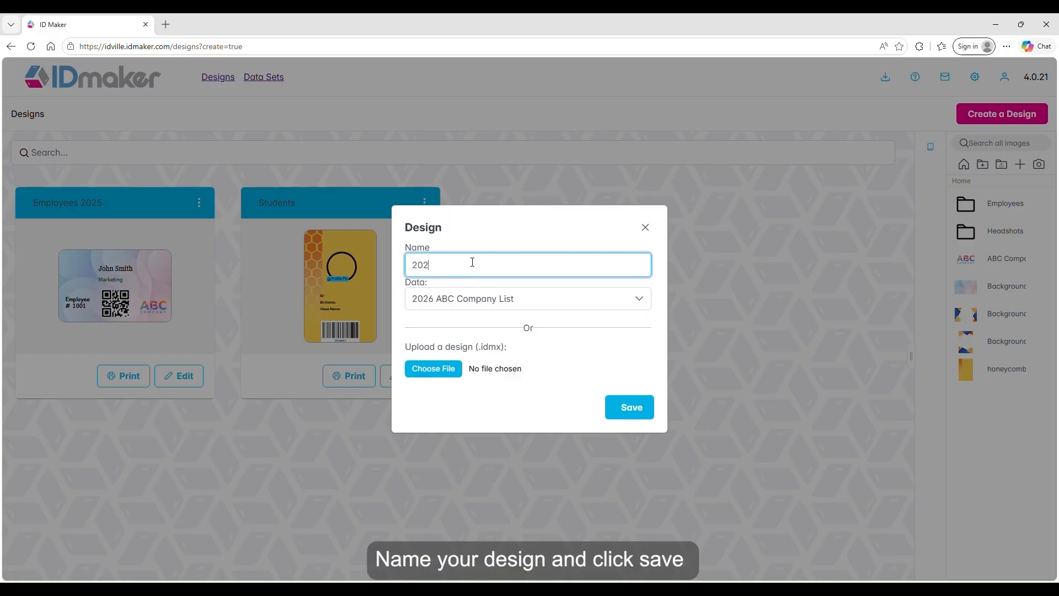
type("2026 ABC Company Employees")
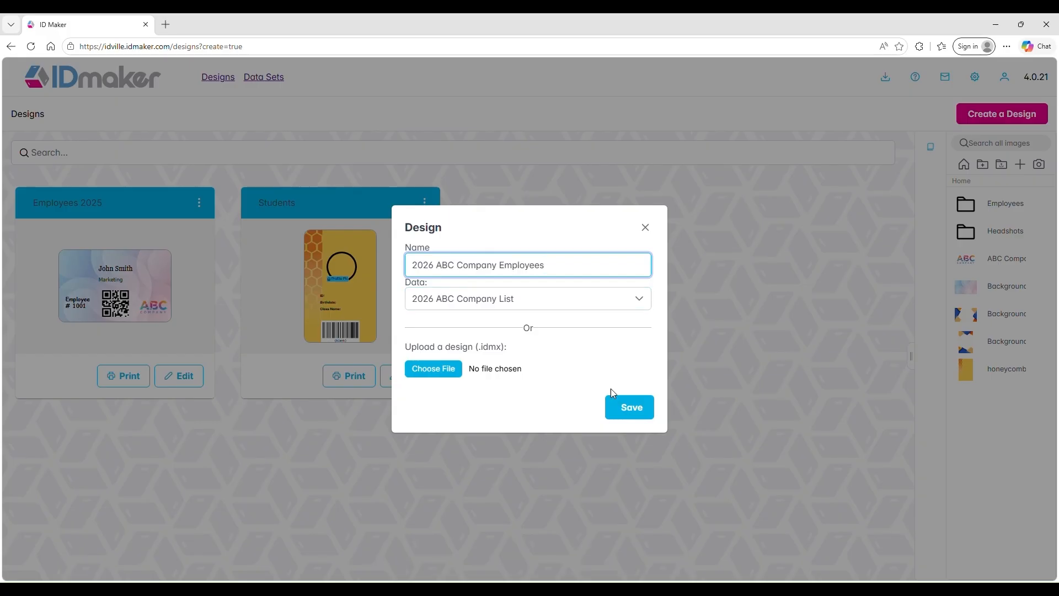
left_click(618, 401)
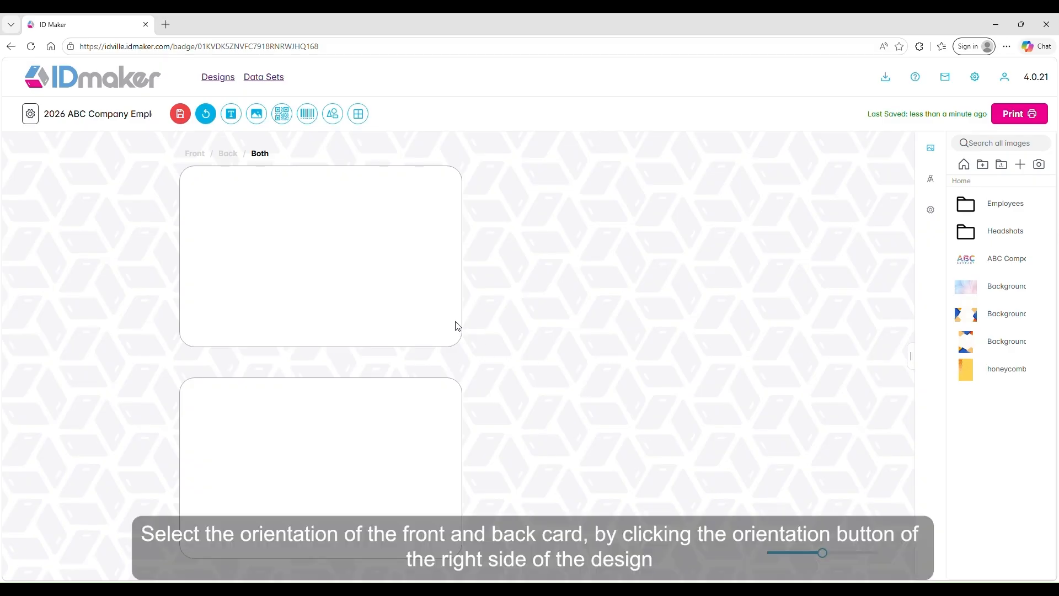
Switch the front card to vertical orientation and set the Background vertical image as its background
mouse_move(380, 278)
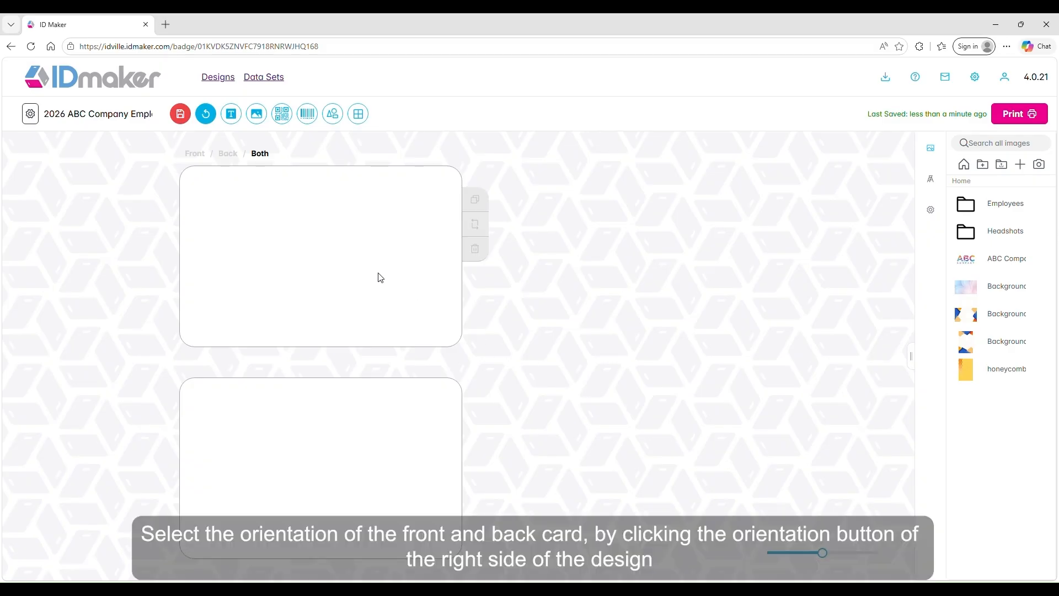
left_click(469, 230)
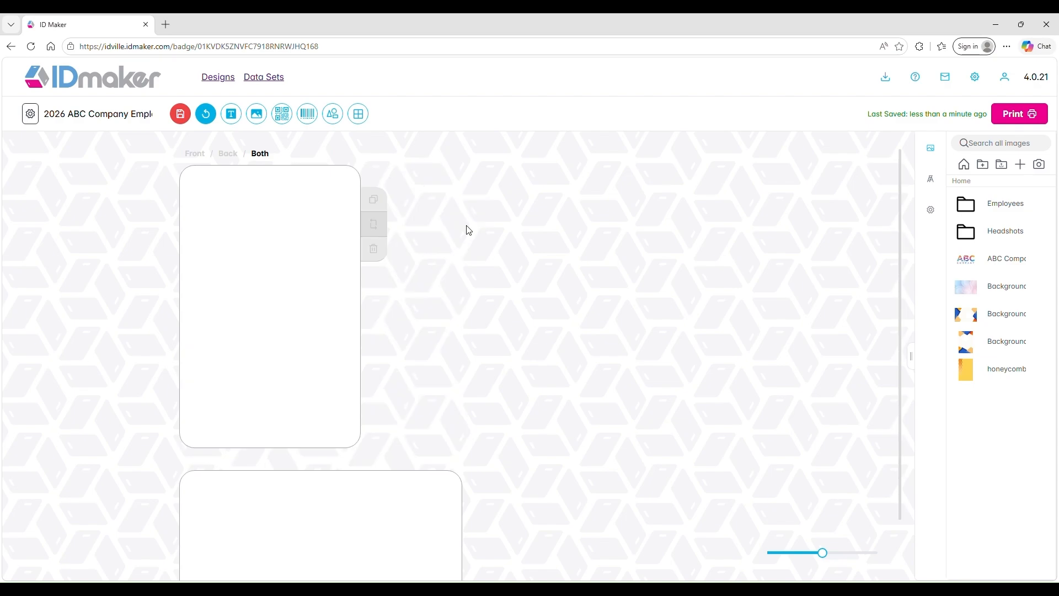
right_click(296, 305)
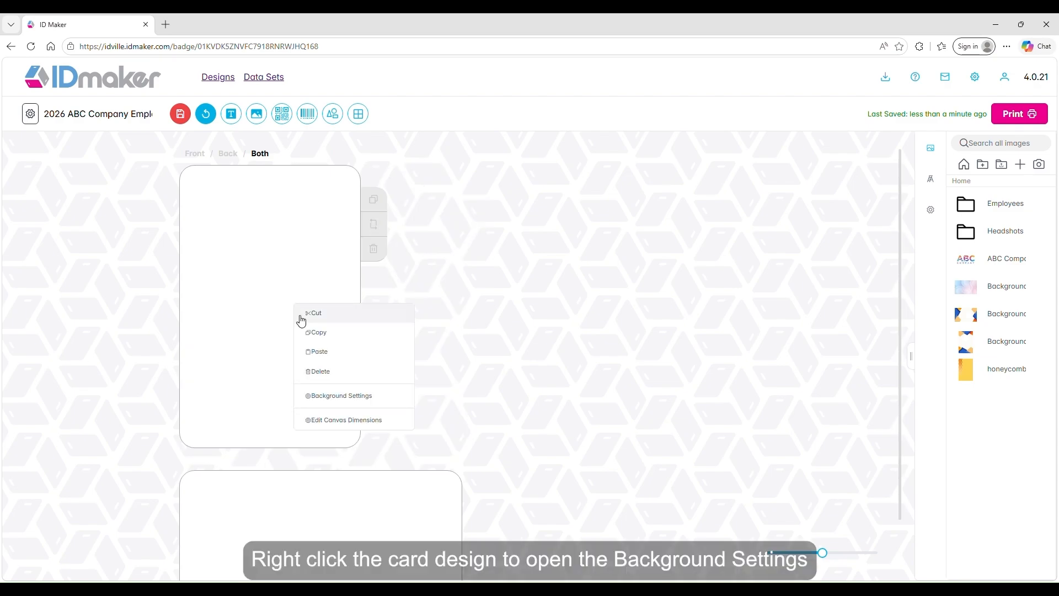
left_click(351, 407)
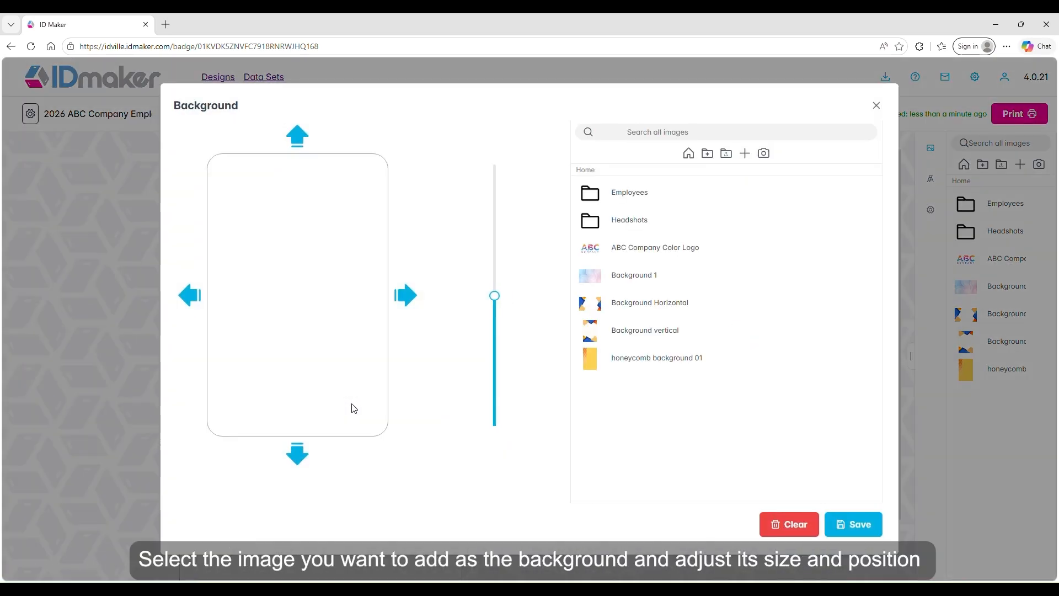
left_click(590, 331)
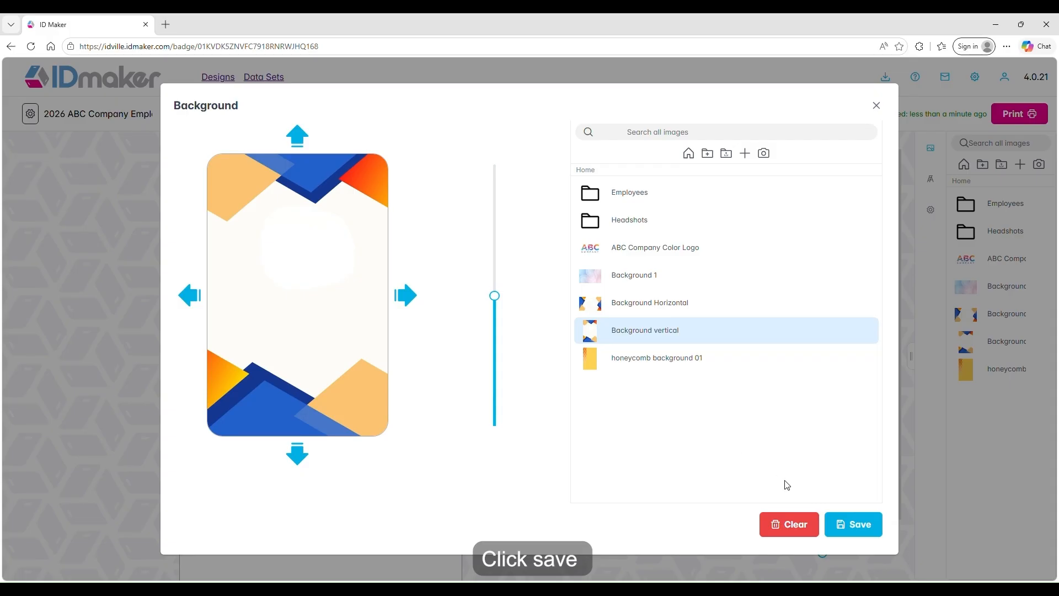
left_click(851, 524)
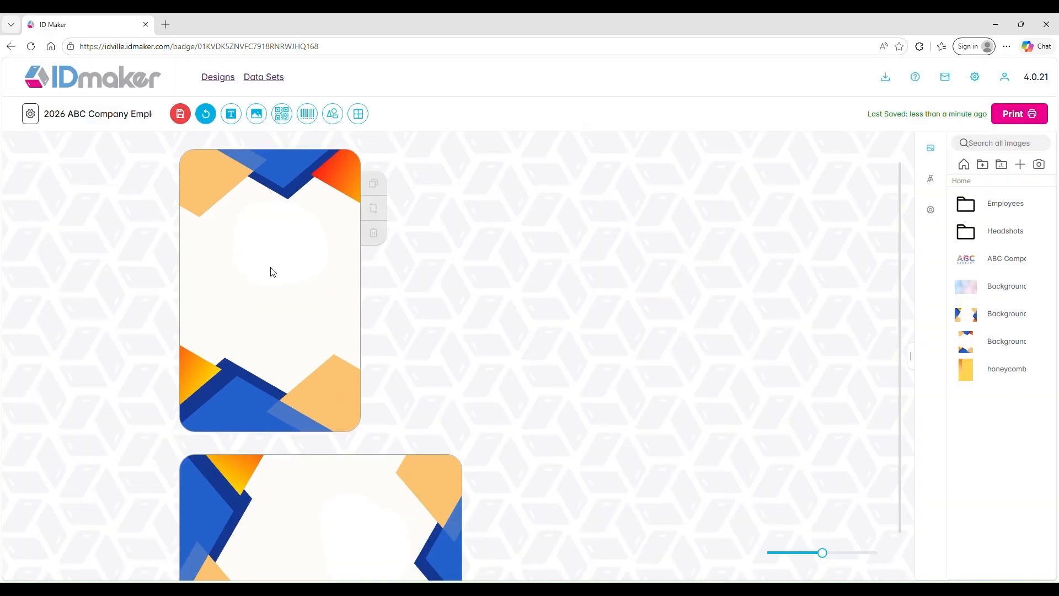
Add an image placeholder about 114 by 121 in the front card's upper middle and link it to the Photo data field
left_click(256, 115)
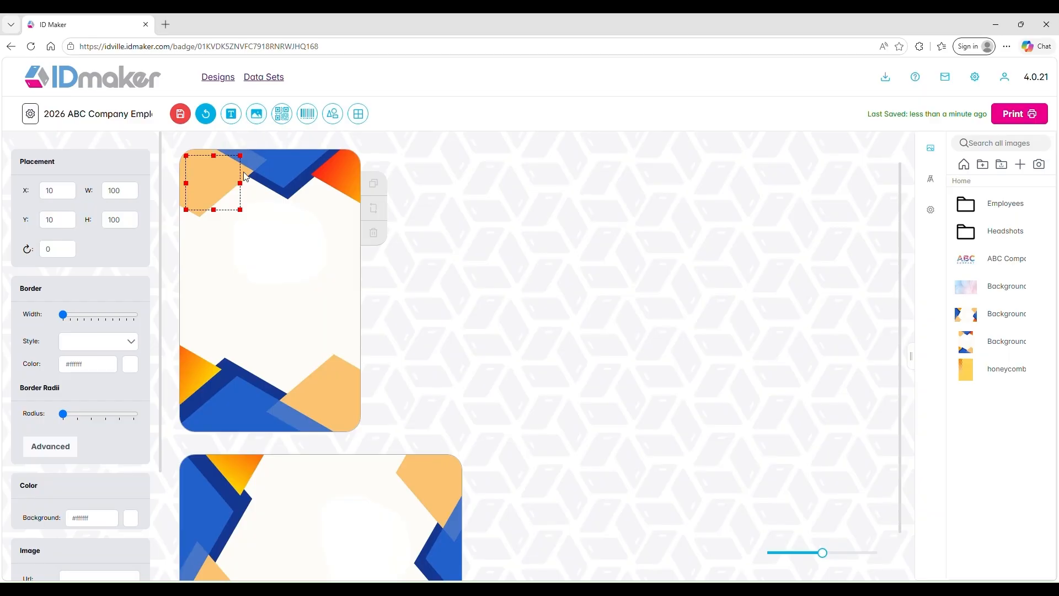
left_click_drag(238, 211, 309, 276)
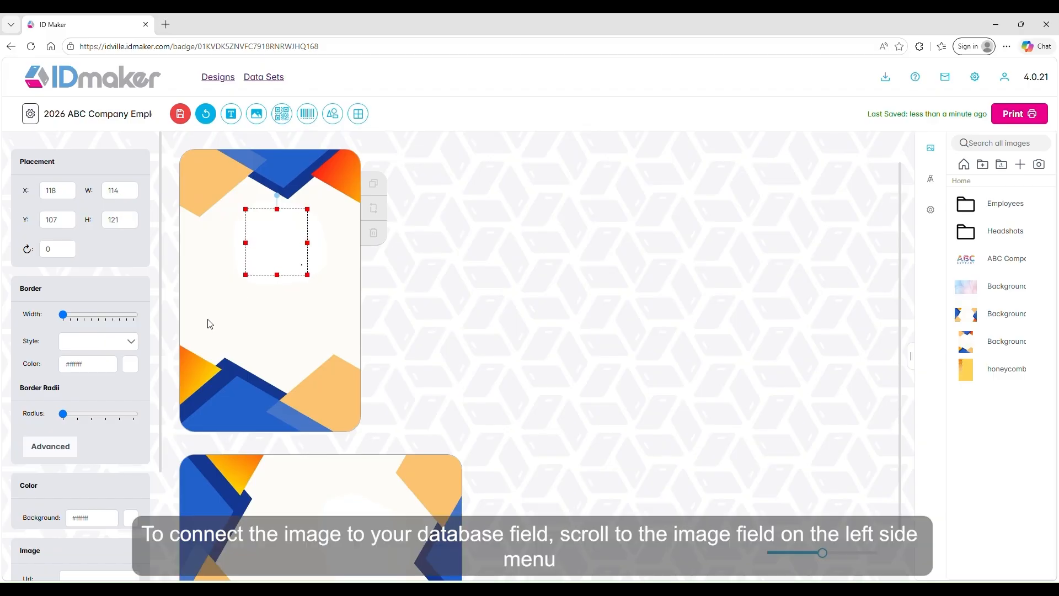
left_click(109, 366)
scroll(108, 368, "down", 1)
scroll(108, 368, "down", 4)
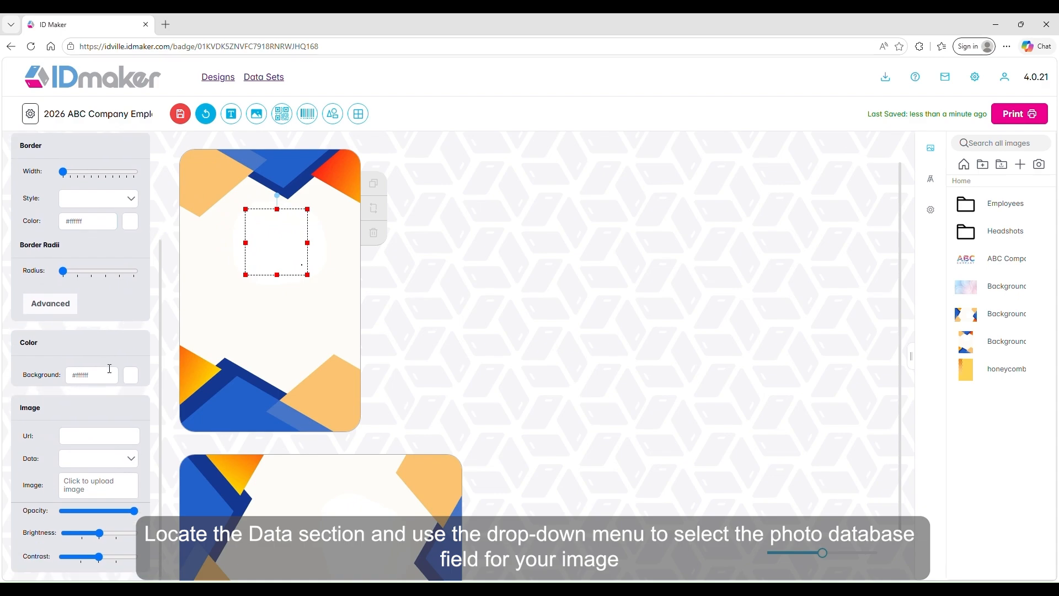
left_click(115, 442)
left_click(119, 459)
left_click(130, 459)
left_click(108, 491)
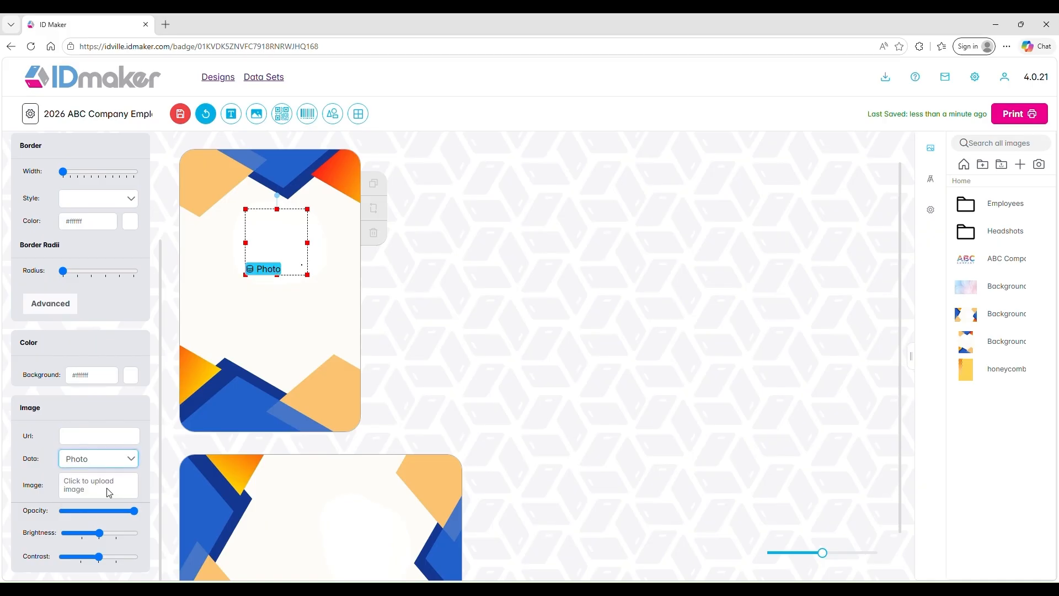
Round the Photo placeholder into a circle with the maximum border radius and center it horizontally on the front card
scroll(131, 371, "up", 3)
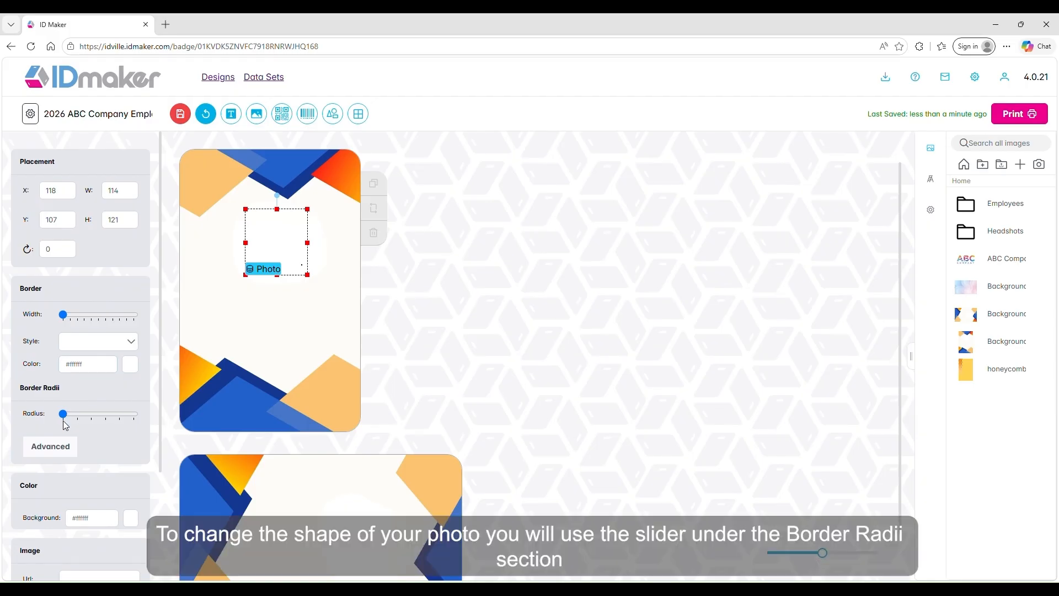
left_click_drag(68, 418, 106, 417)
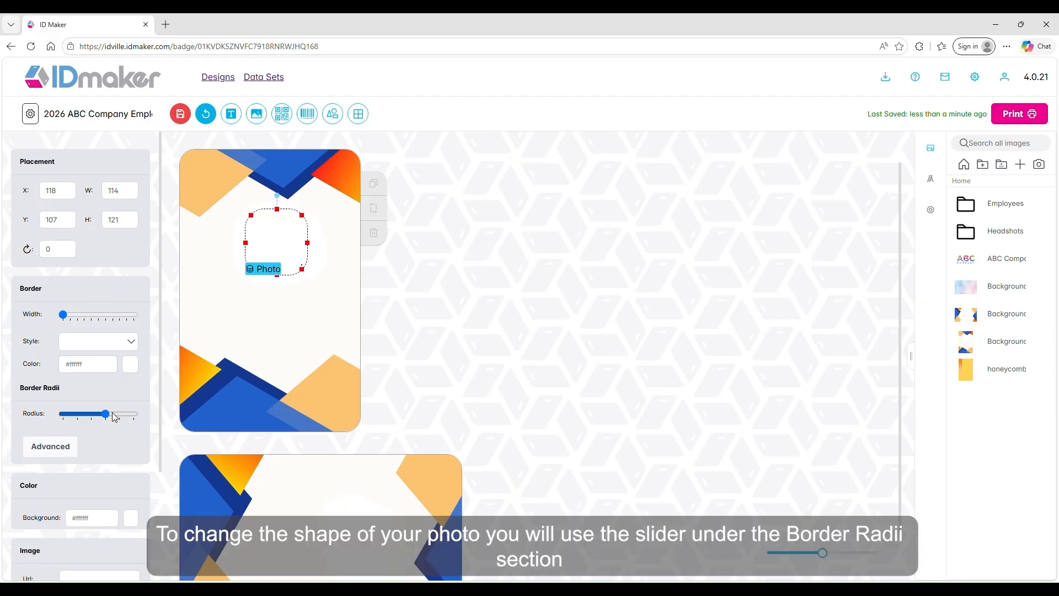
left_click_drag(109, 418, 142, 413)
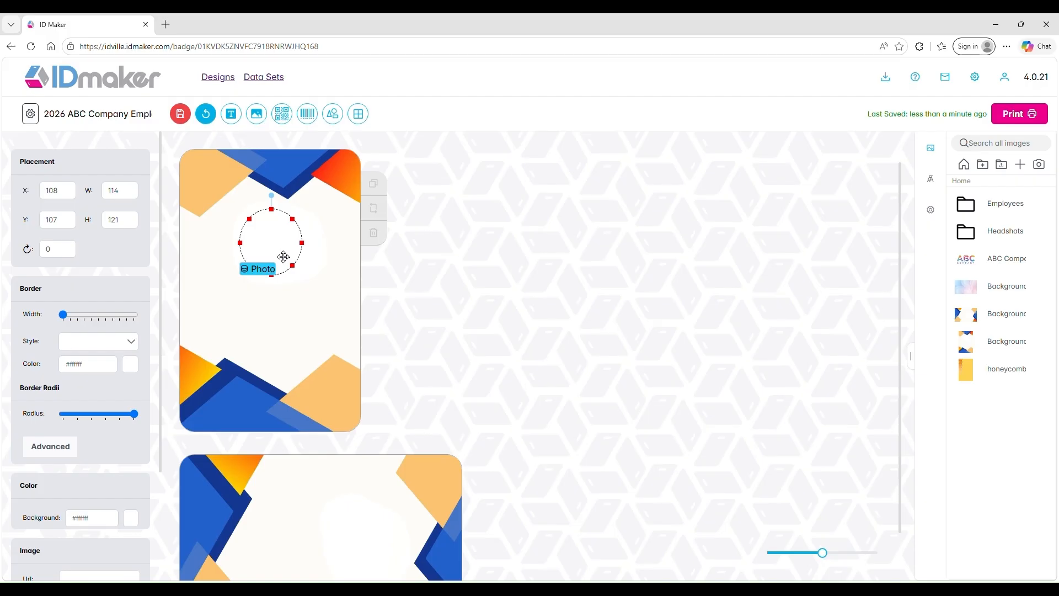
right_click(275, 247)
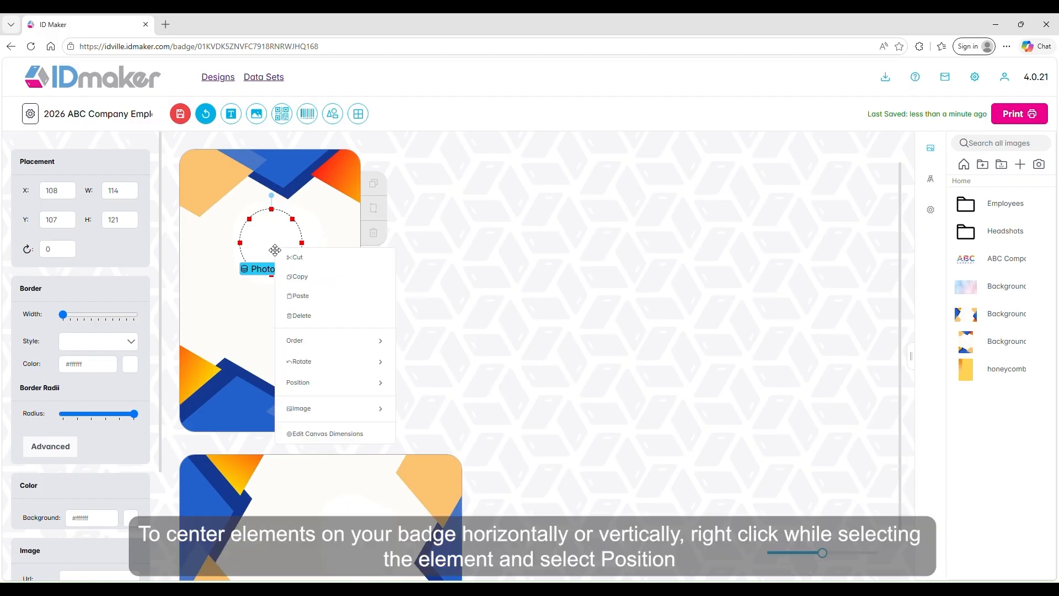
left_click(318, 390)
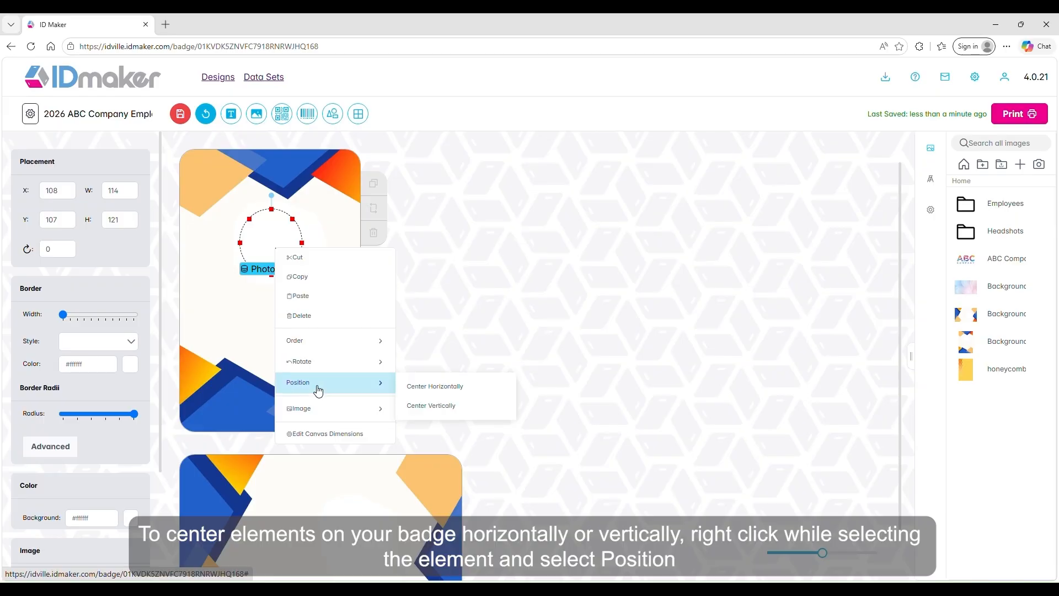
left_click(426, 389)
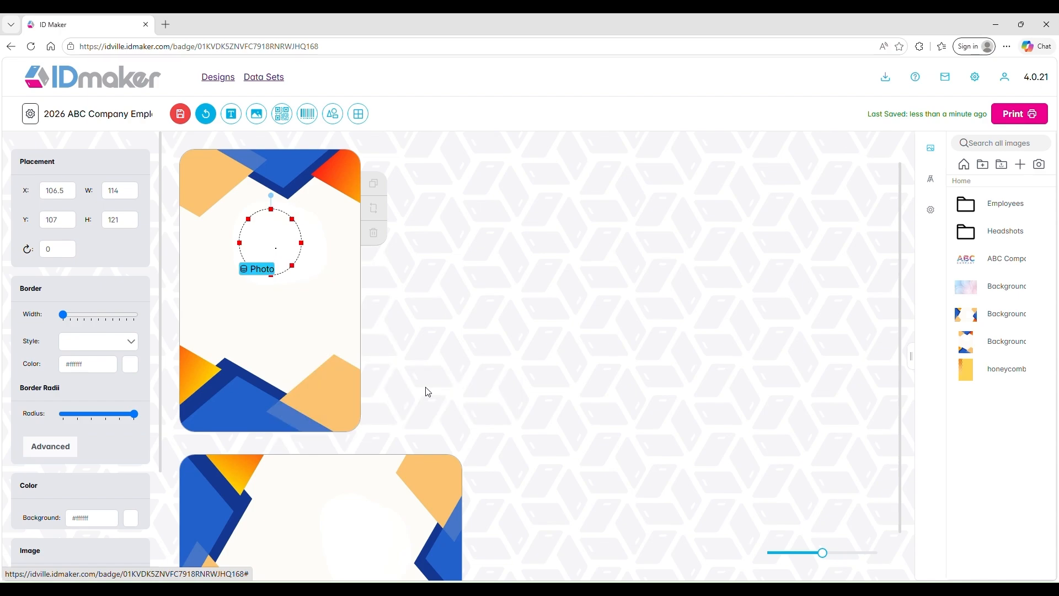
Give the Photo placeholder an Inset border in light purple-blue, color #7C74F2
left_click(135, 342)
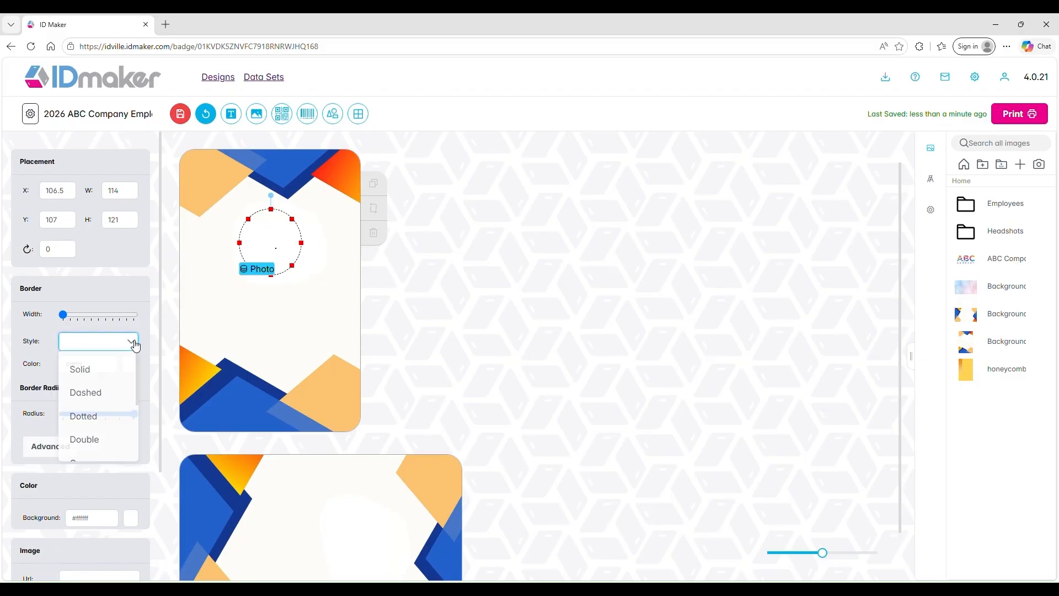
left_click(135, 344)
left_click(131, 364)
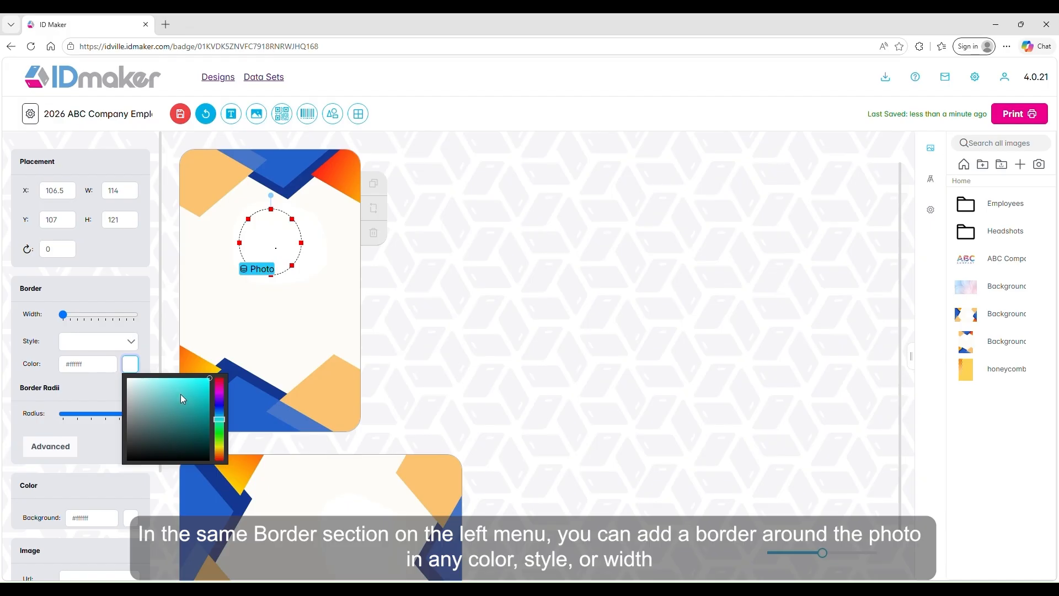
left_click(220, 404)
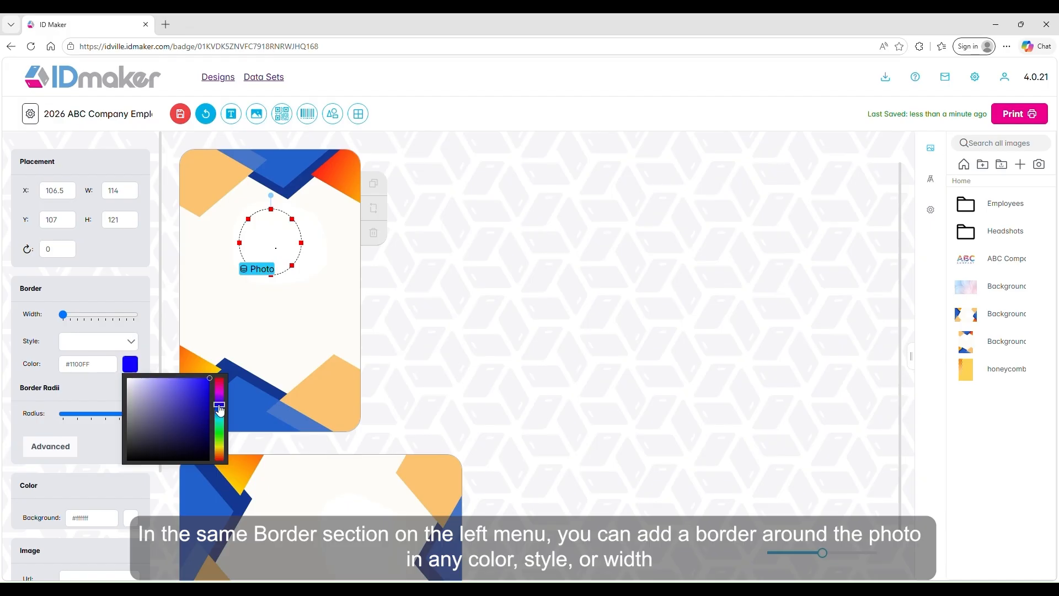
left_click_drag(189, 391, 171, 388)
left_click(129, 344)
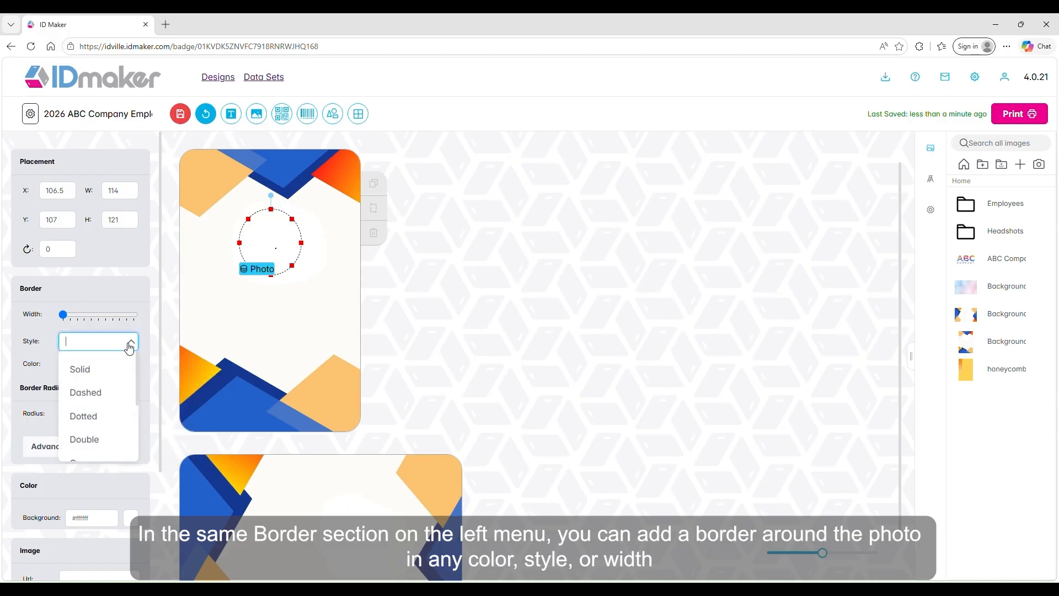
left_click(117, 378)
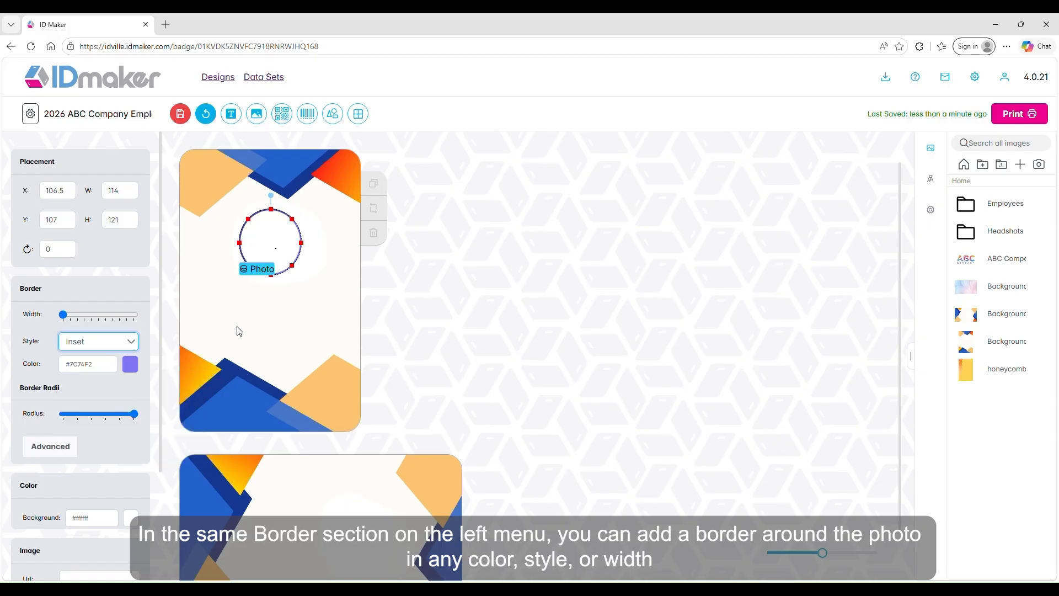
left_click(257, 315)
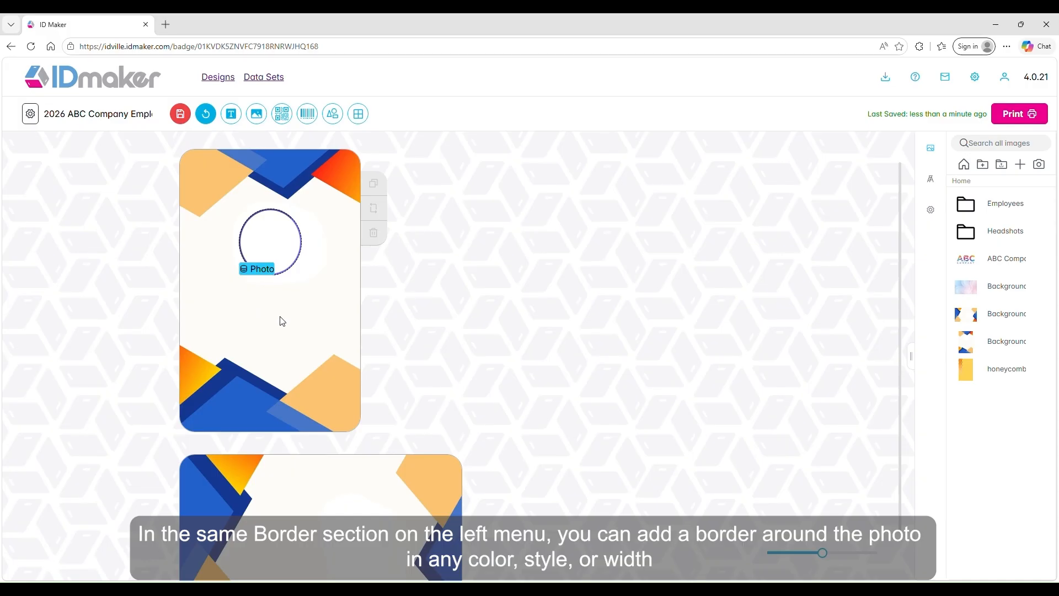
Add a text box just below the photo and insert the First Name and Last Name data fields into it
left_click(230, 120)
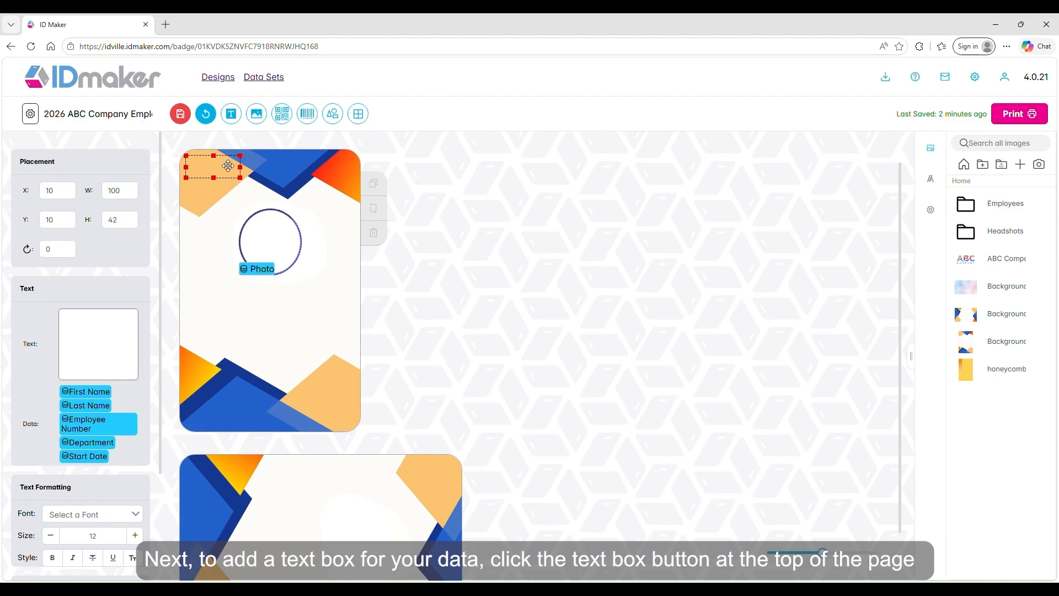
left_click_drag(228, 169, 285, 297)
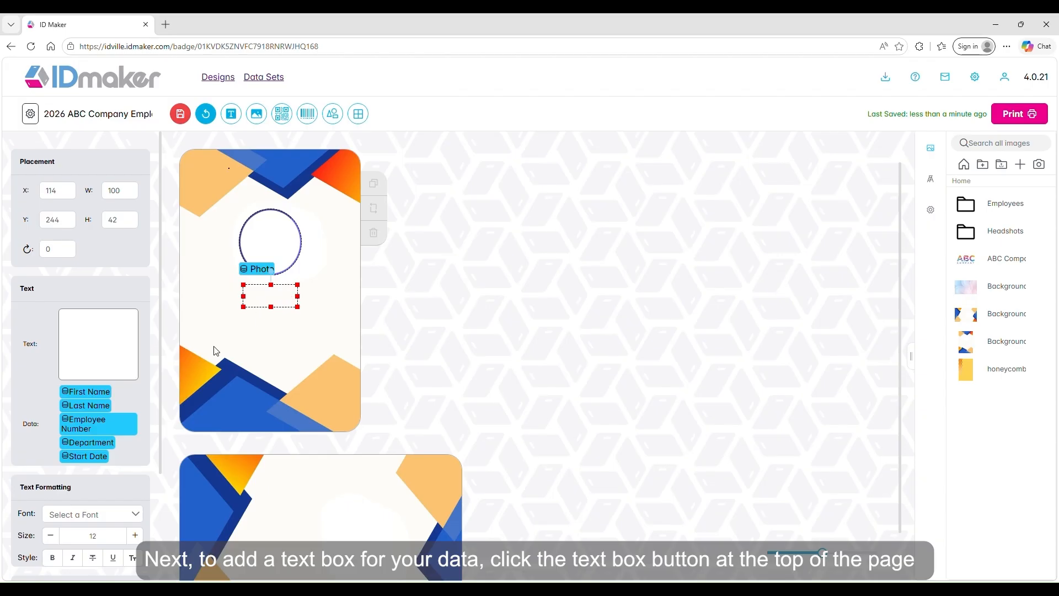
left_click(107, 396)
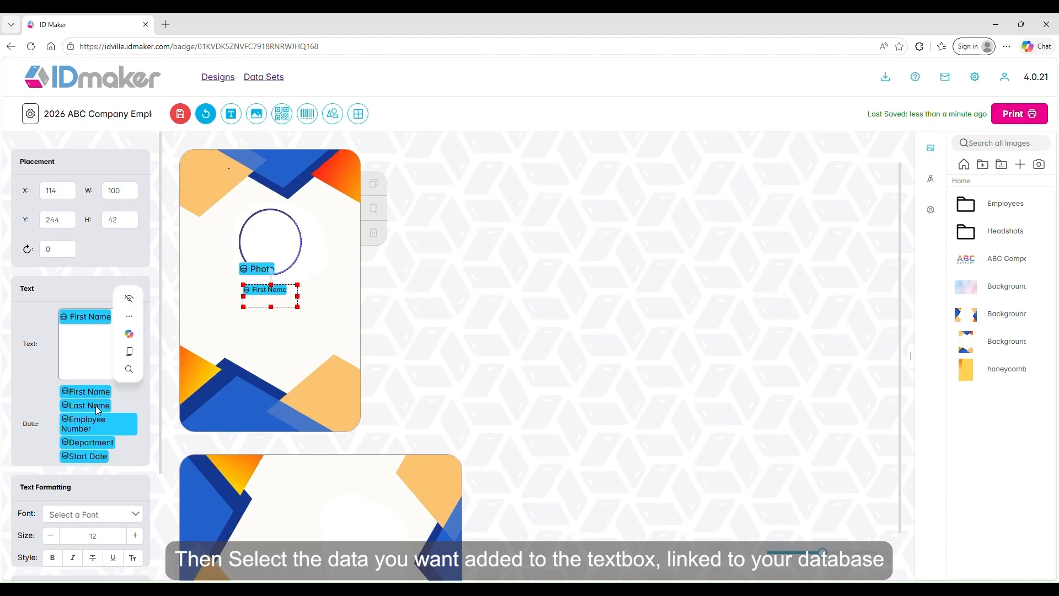
left_click(97, 406)
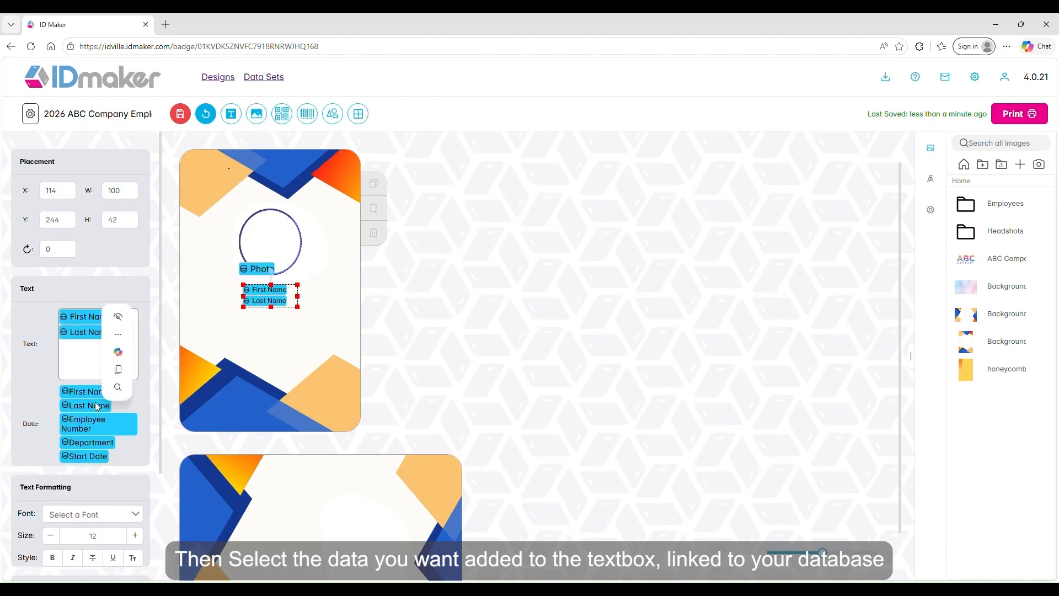
left_click(88, 357)
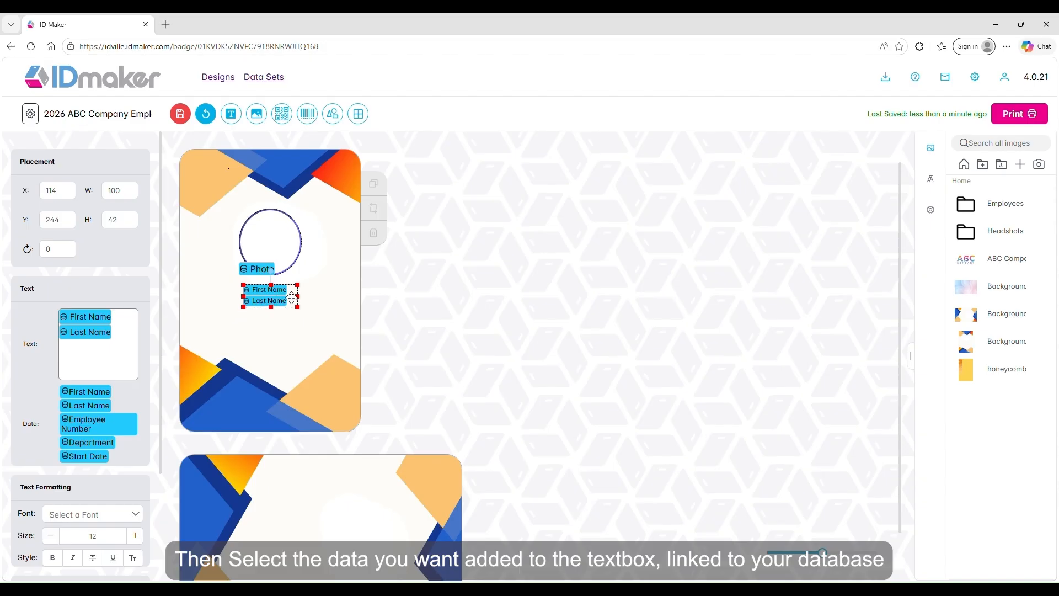
Resize the name text box to about 167 by 25 and center it roughly under the photo
left_click_drag(298, 298, 337, 293)
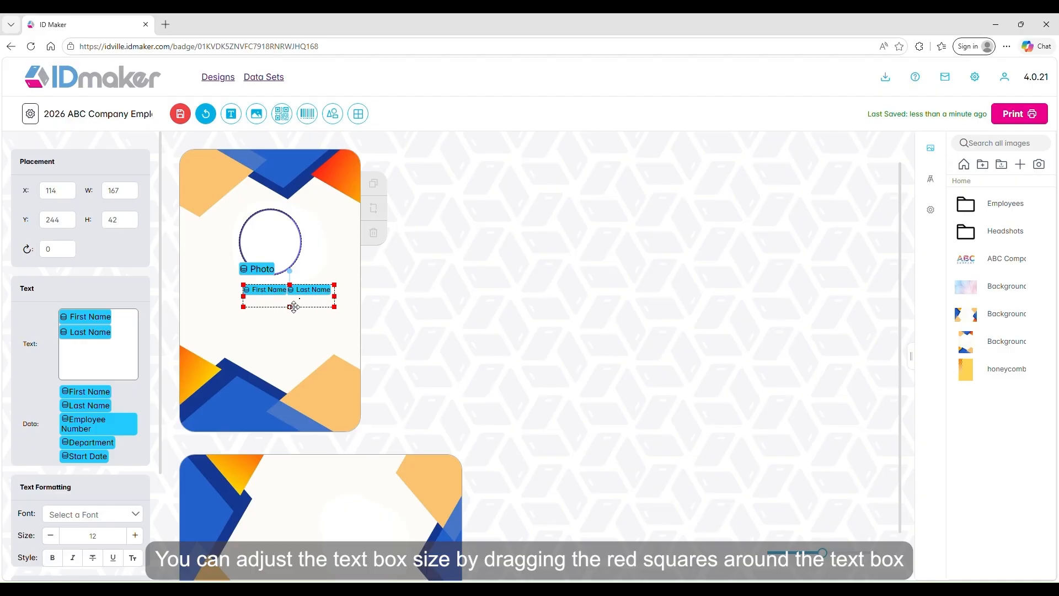
left_click_drag(289, 307, 293, 298)
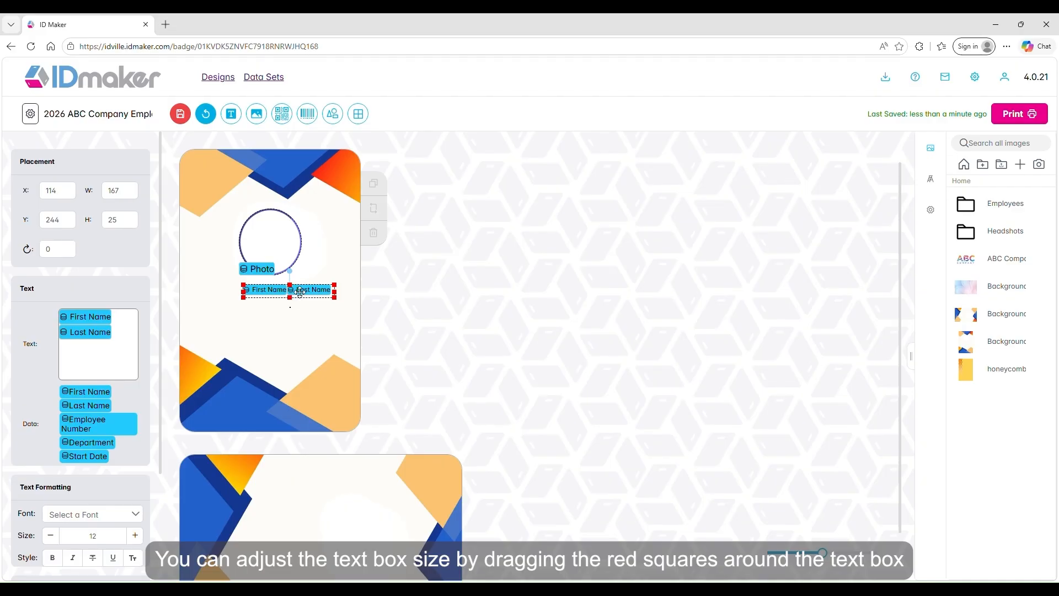
left_click_drag(300, 291, 281, 292)
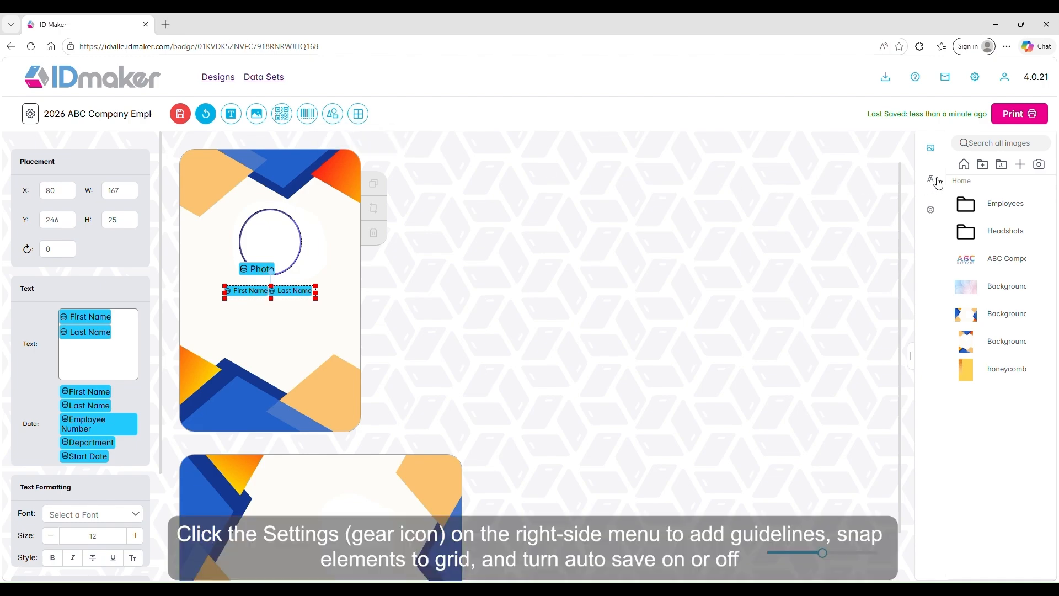
Turn on Snap To Grid in the designer settings and move the name text box to X 80, Y 240
left_click(931, 210)
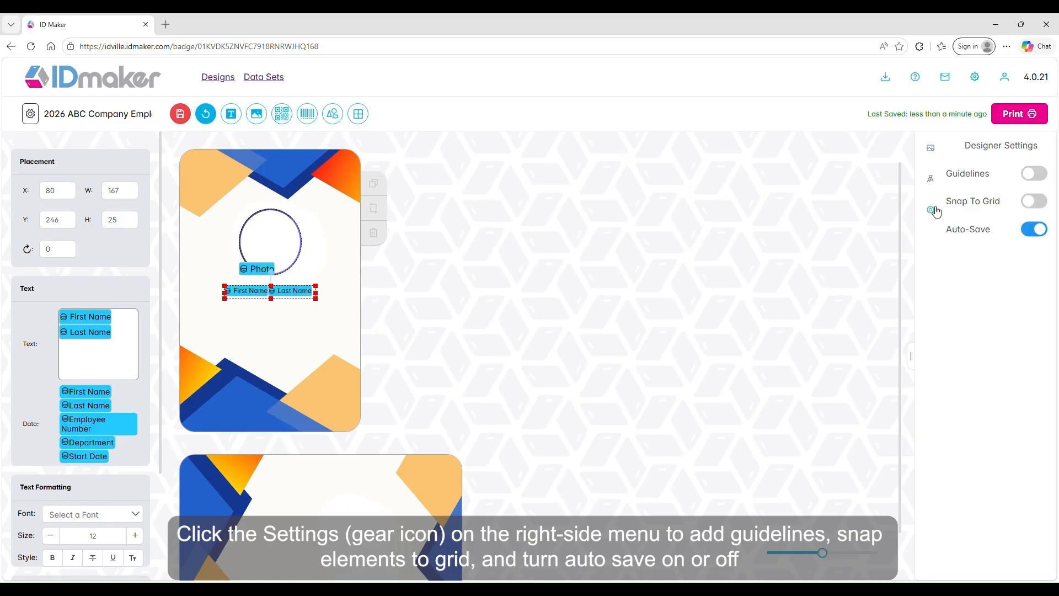
left_click(985, 202)
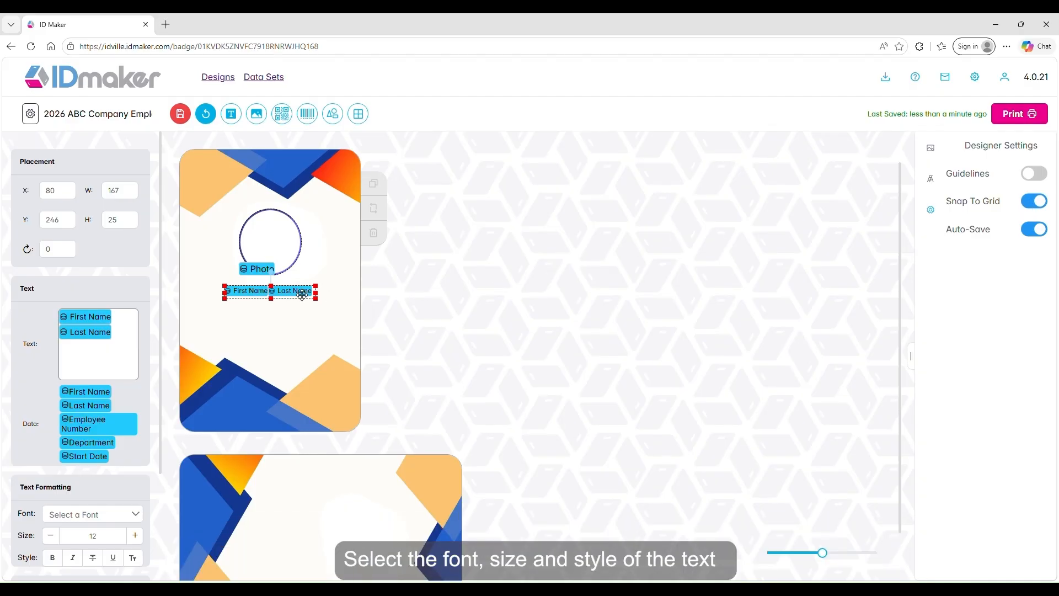
left_click_drag(293, 294, 254, 289)
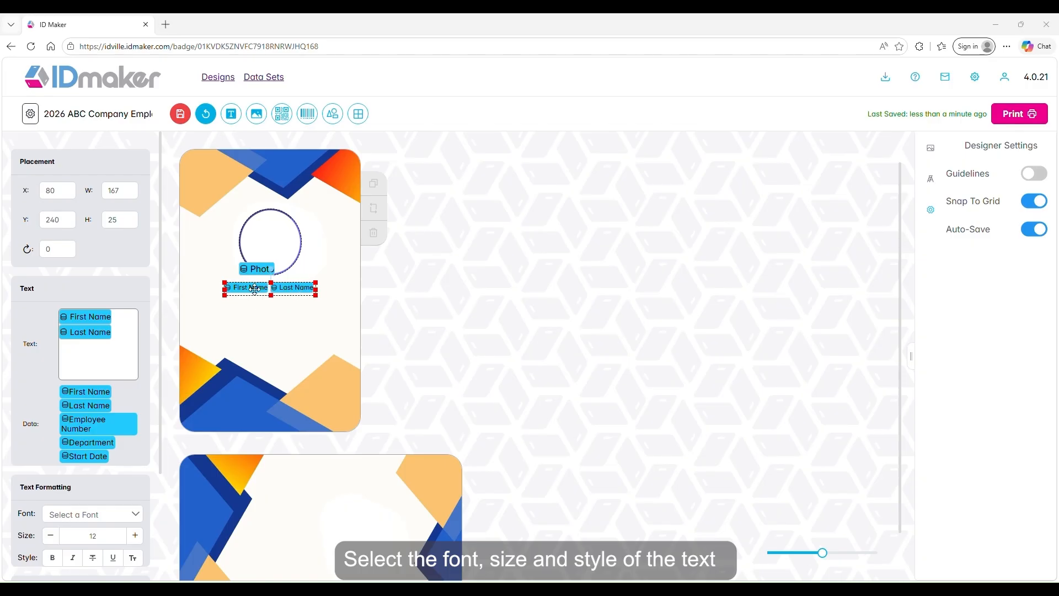
Format the name text box with a larger, bold sans-serif font
scroll(66, 447, "down", 2)
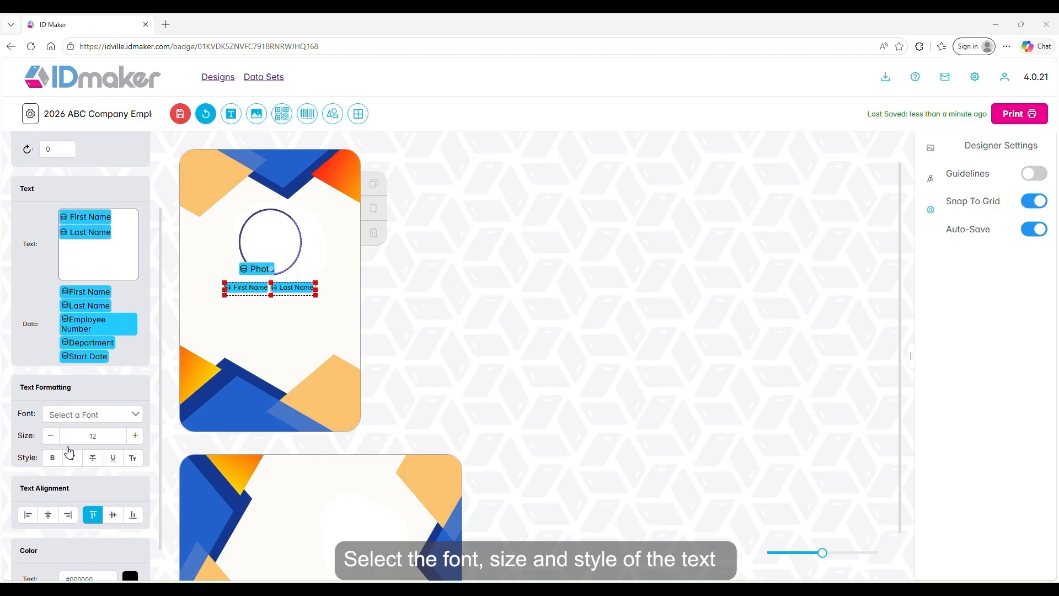
left_click(134, 405)
left_click(88, 501)
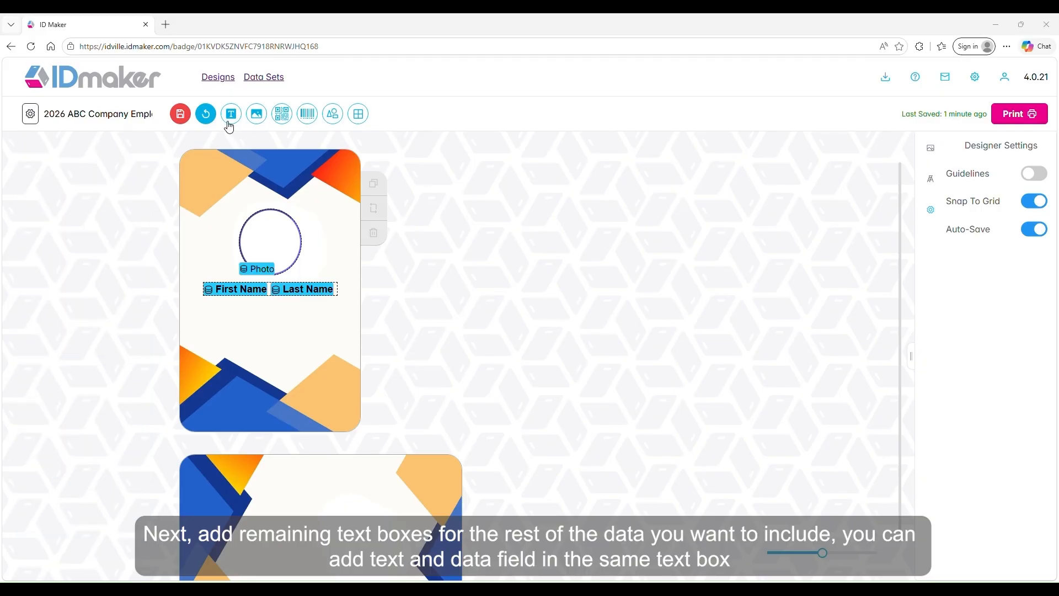
Add a 100 by 42 text box beneath the name line and open its text for editing
left_click(231, 116)
left_click_drag(221, 172, 257, 315)
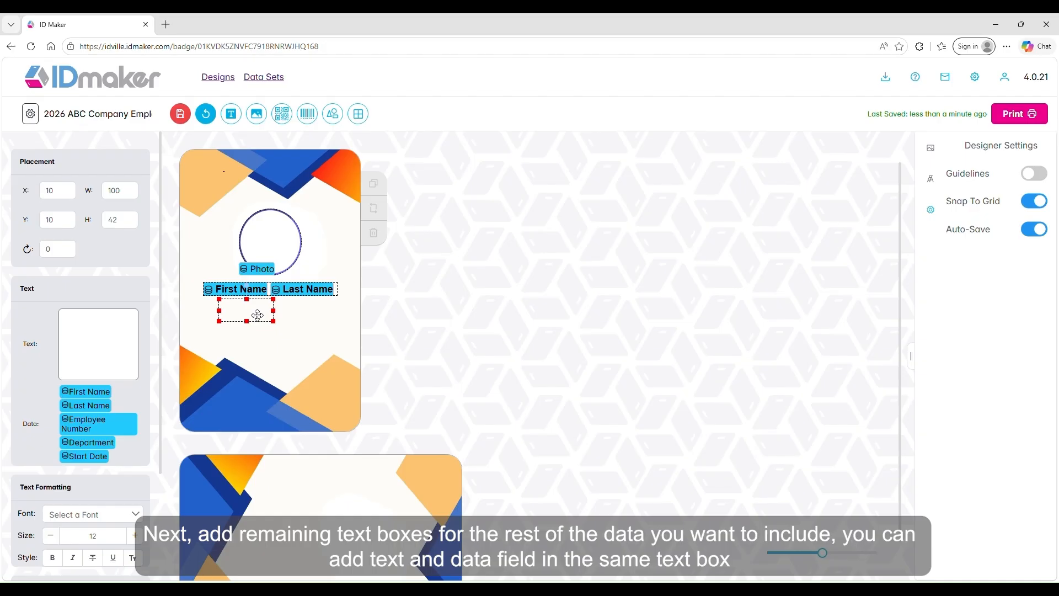
left_click_drag(257, 315, 260, 315)
left_click(111, 326)
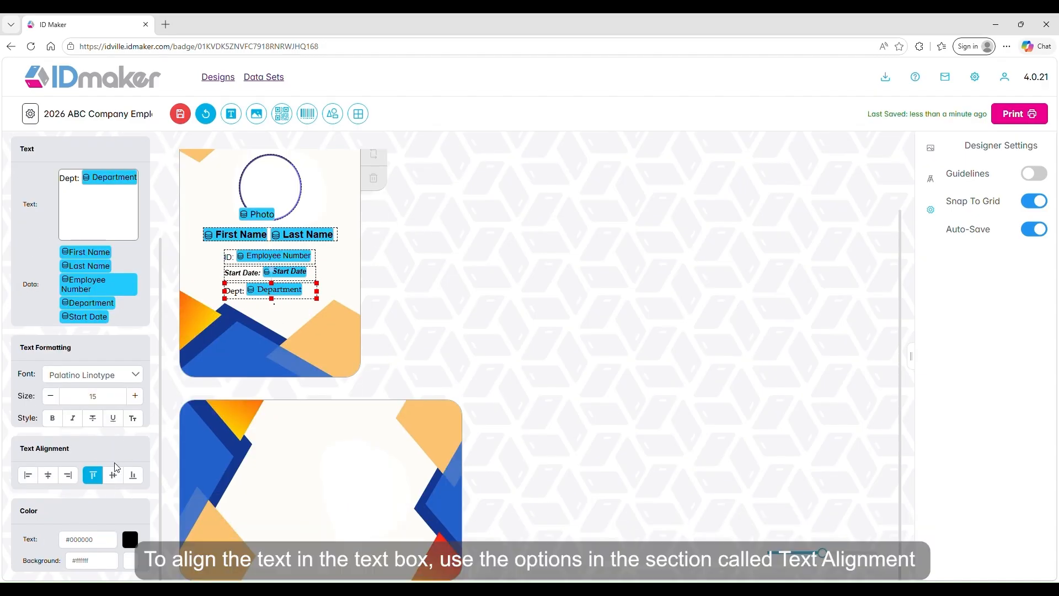
Center the Dept text horizontally at the top of its text box and color it dark blue
left_click(53, 480)
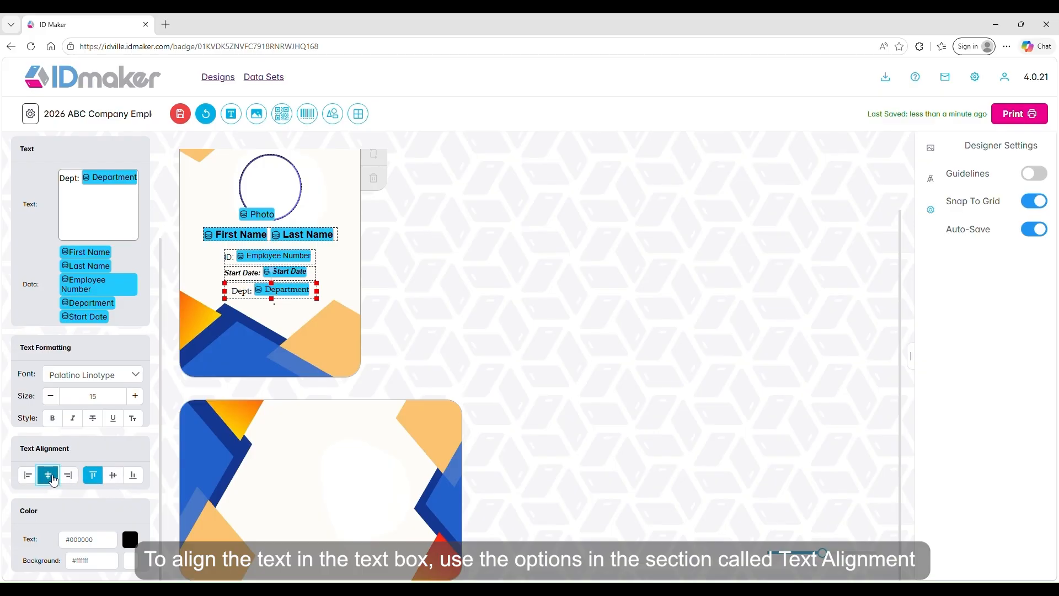
left_click(112, 479)
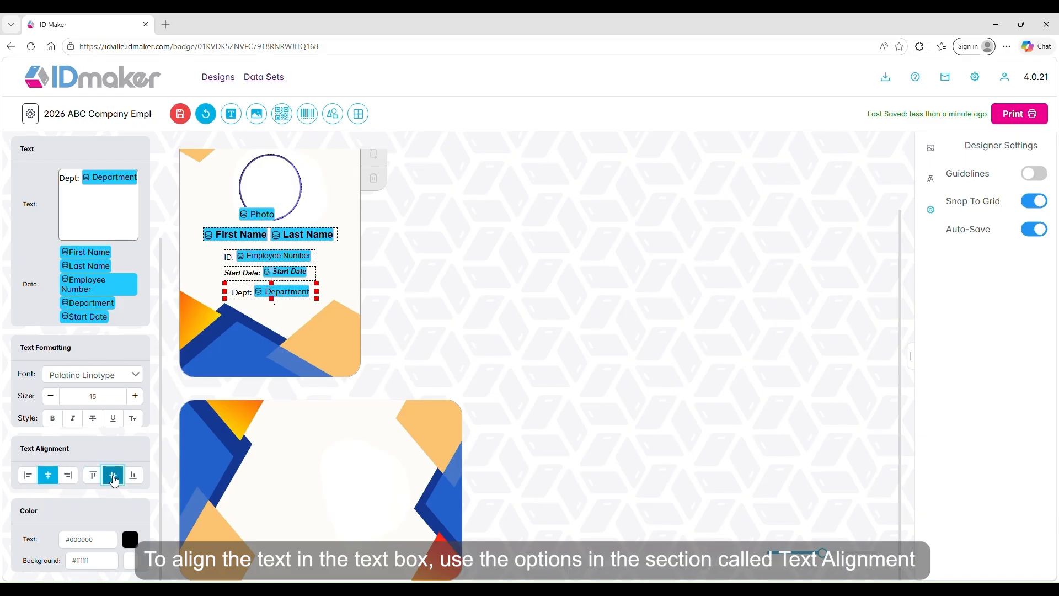
left_click(93, 476)
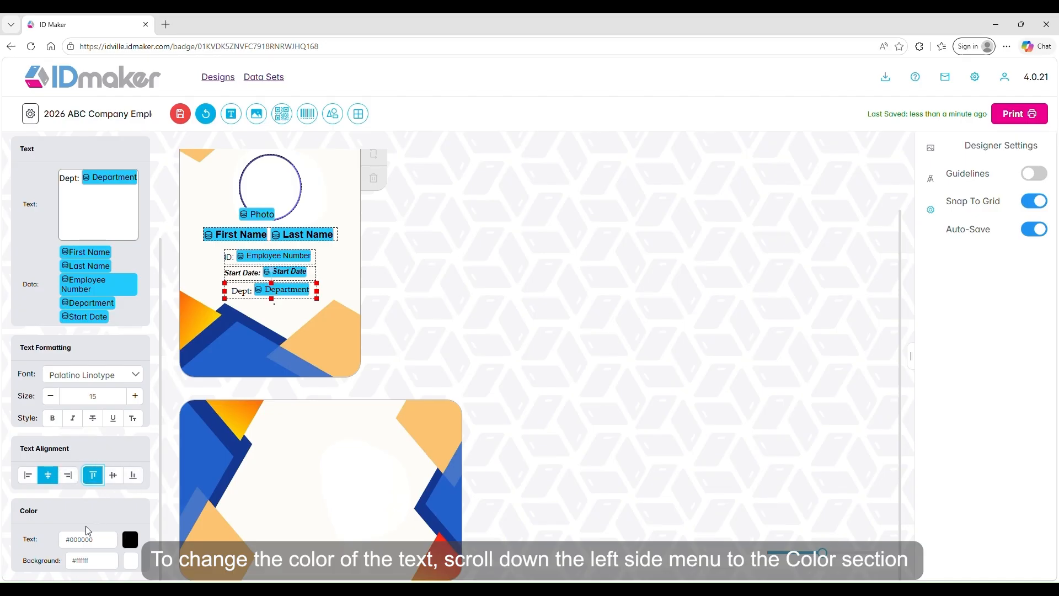
left_click(131, 541)
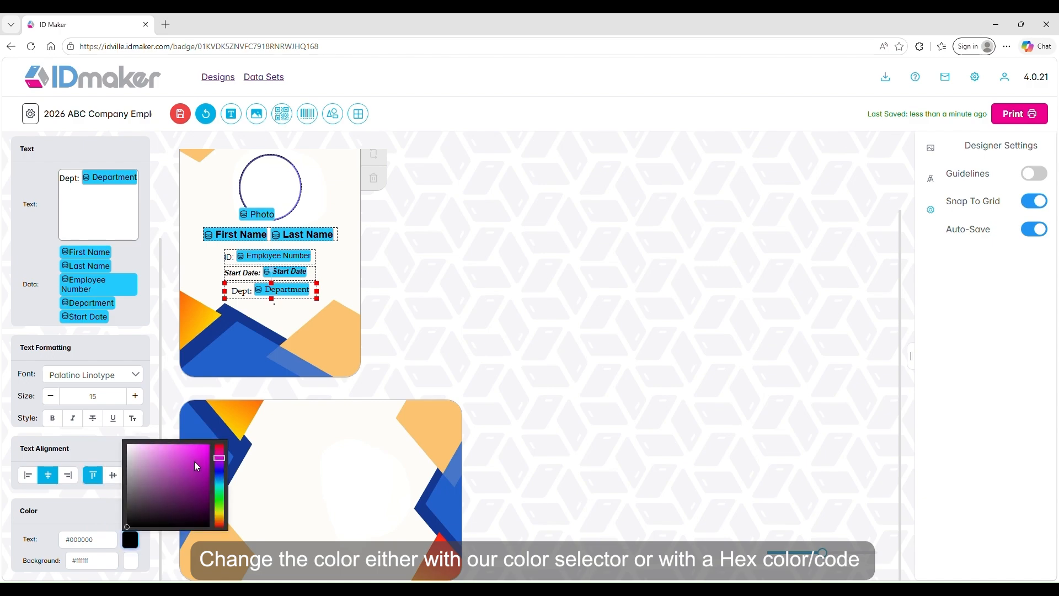
mouse_move(196, 465)
left_mouse_down()
mouse_move(203, 449)
mouse_move(188, 451)
mouse_move(217, 473)
left_mouse_up()
Add a barcode to the front card, enlarge it to about 287 by 114 and place it along the bottom edge at X 20, Y 420
scroll(295, 310, "up", 1)
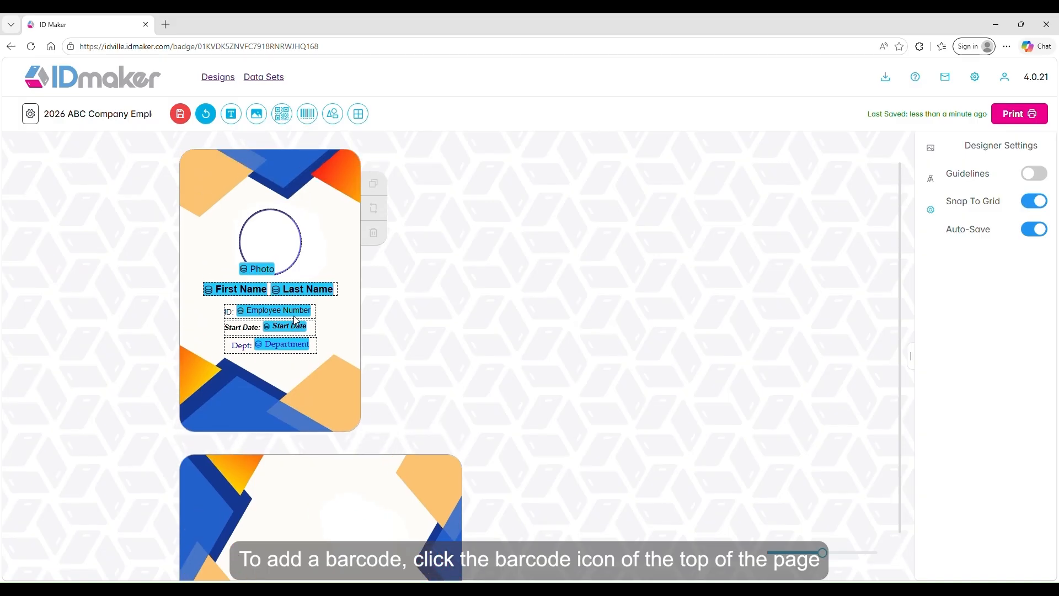
scroll(296, 308, "up", 1)
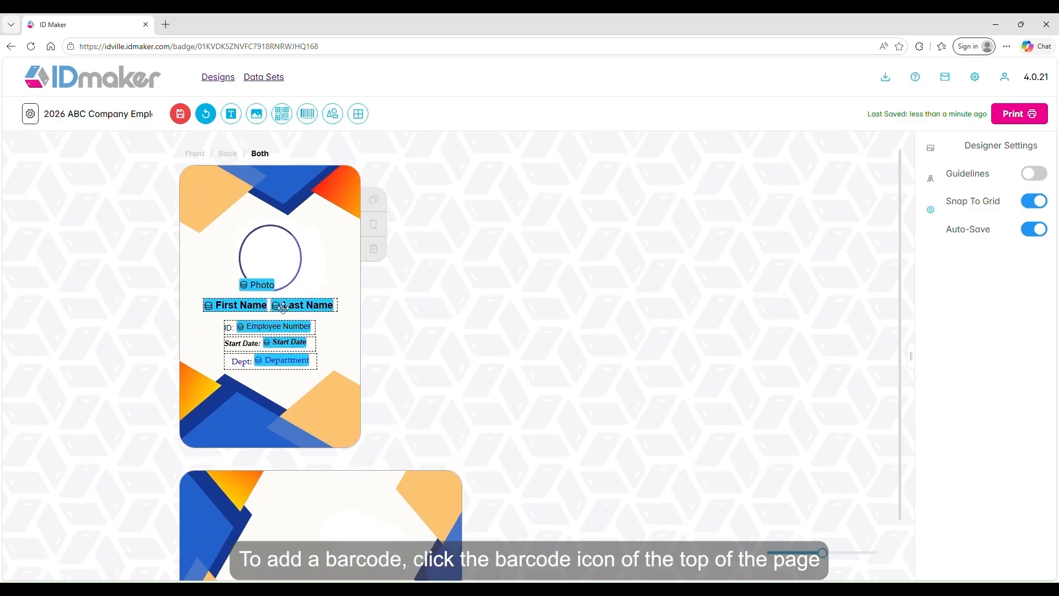
left_click(309, 115)
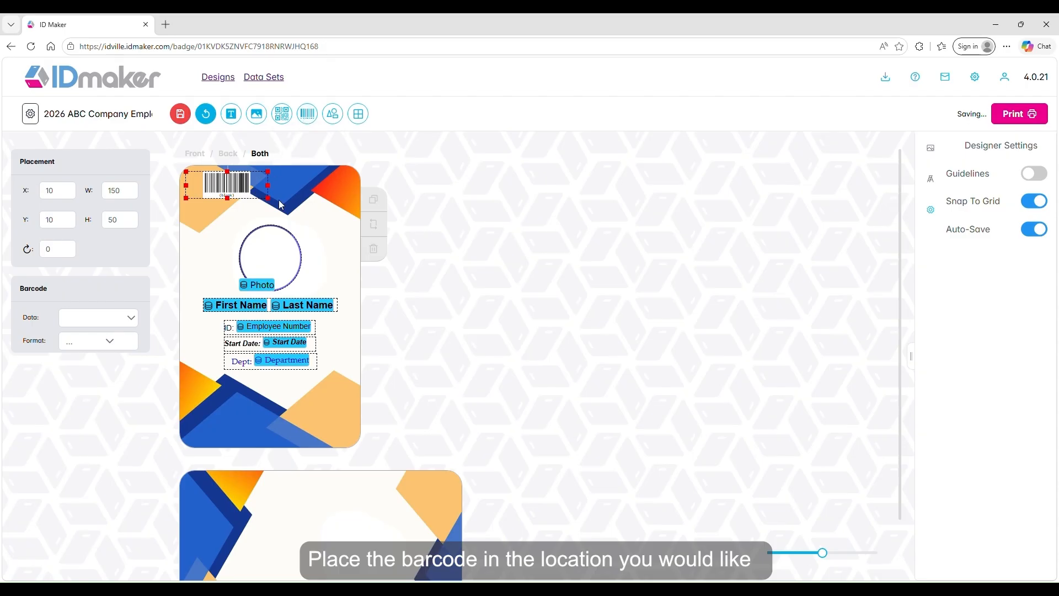
left_click_drag(268, 199, 342, 233)
left_click_drag(277, 194, 279, 418)
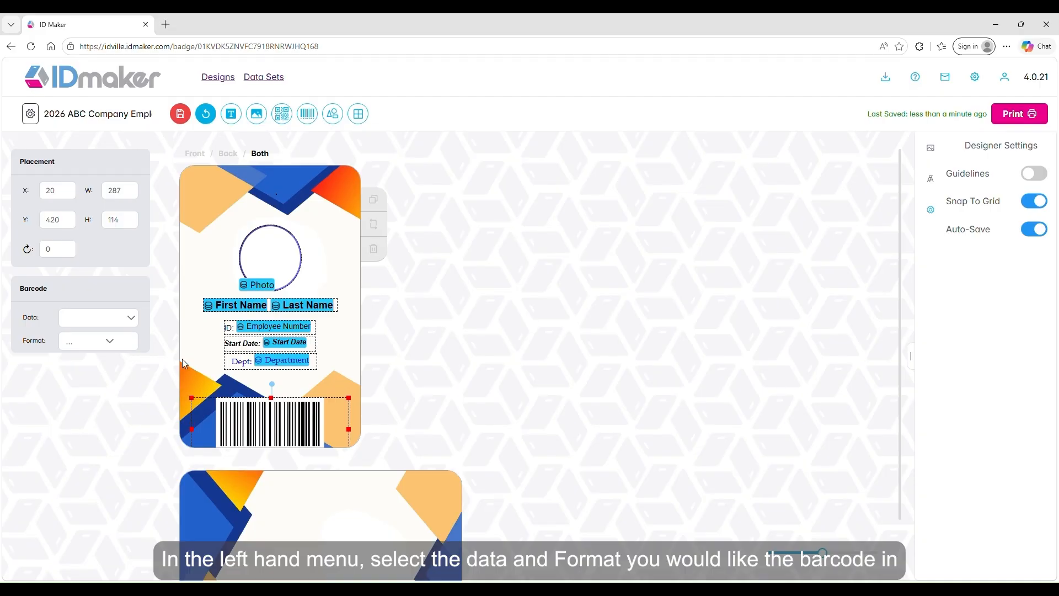
Link the front card's barcode to the Employee Number data field
left_click(130, 319)
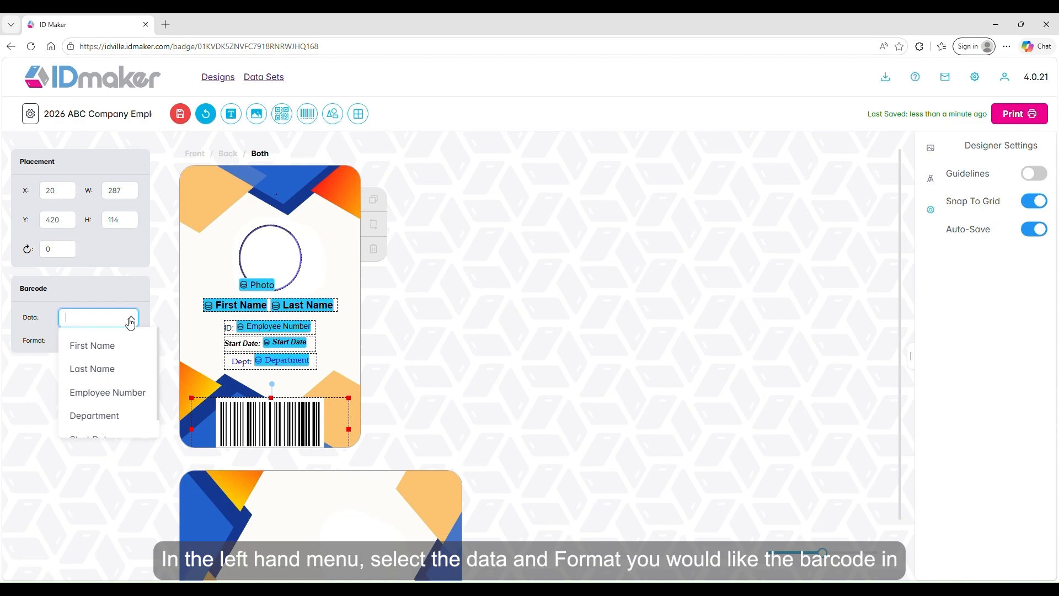
left_click(116, 394)
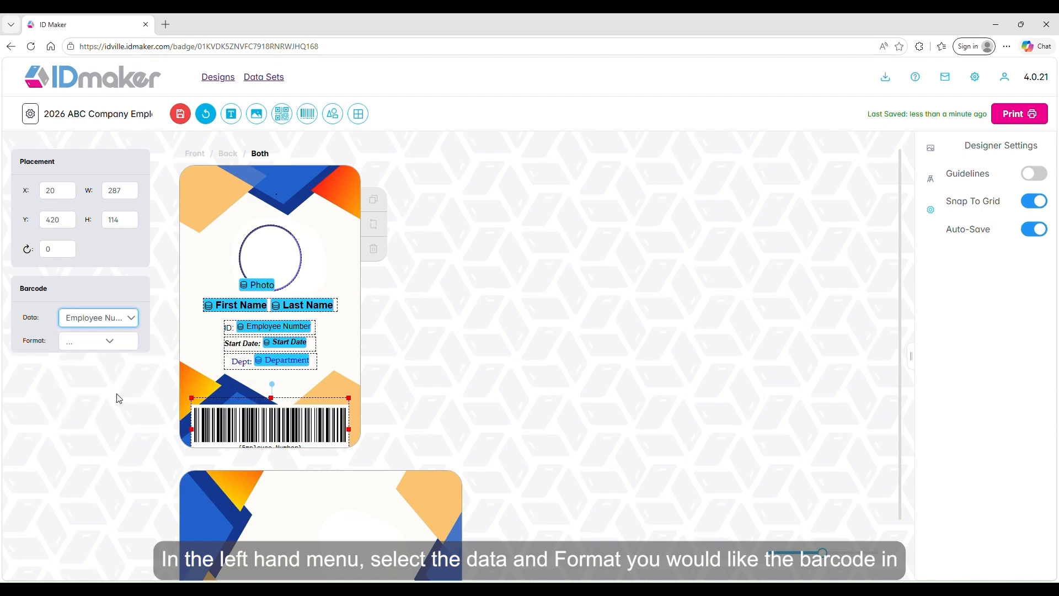
left_click(326, 373)
Select the ID, Start Date and Dept text boxes together and move them slightly down on the front card
left_click_drag(320, 378, 219, 320)
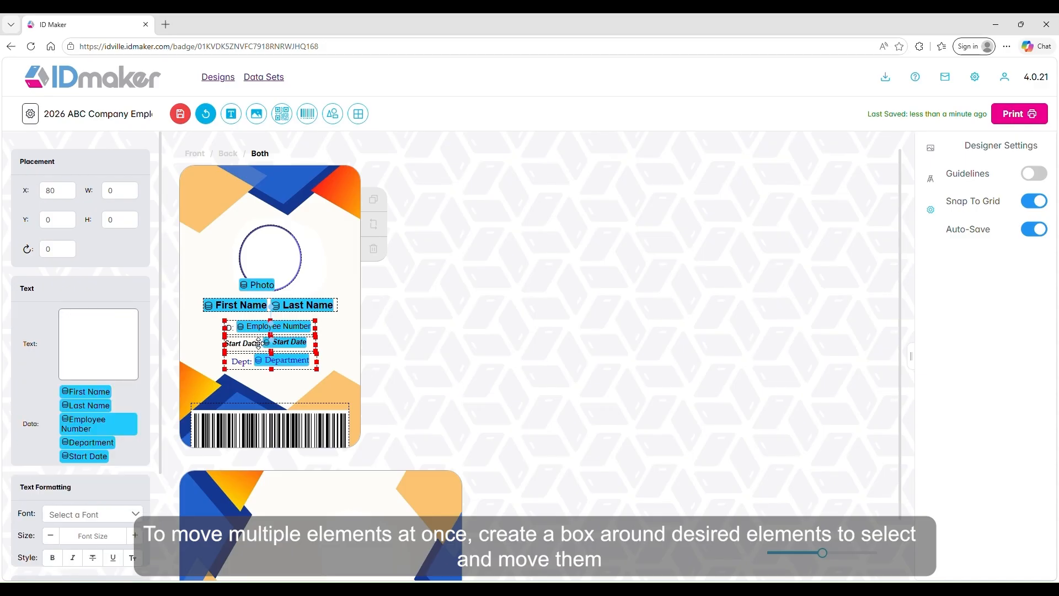
left_click_drag(258, 344, 258, 346)
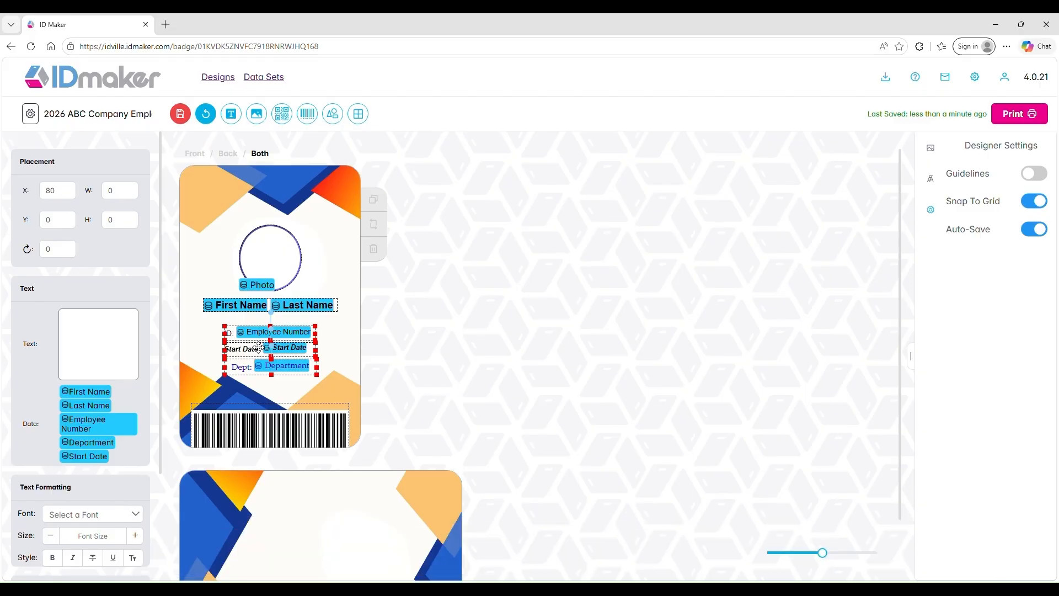
left_click_drag(258, 345, 259, 346)
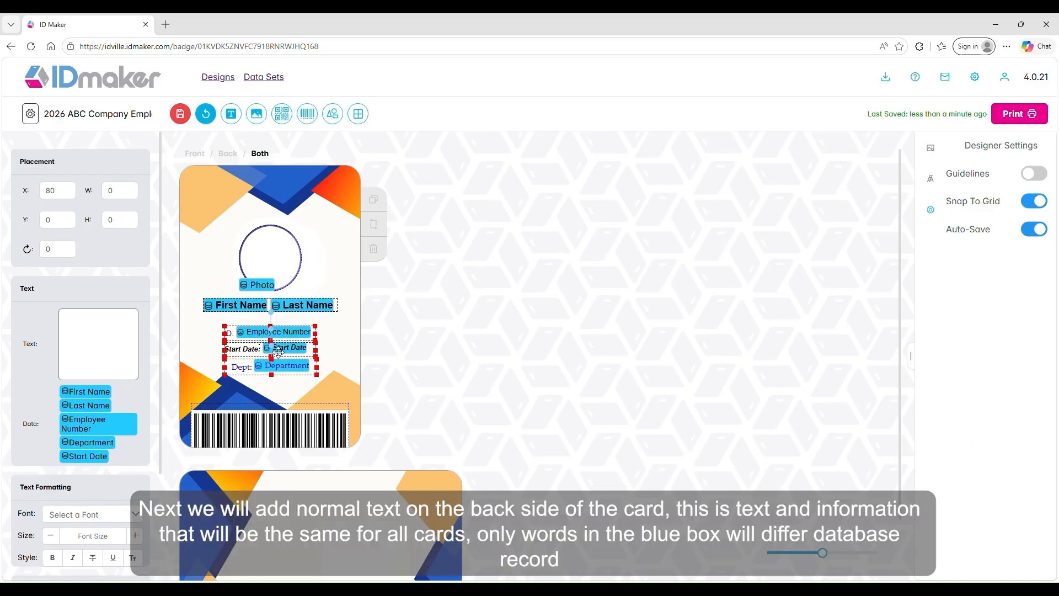
left_click(349, 366)
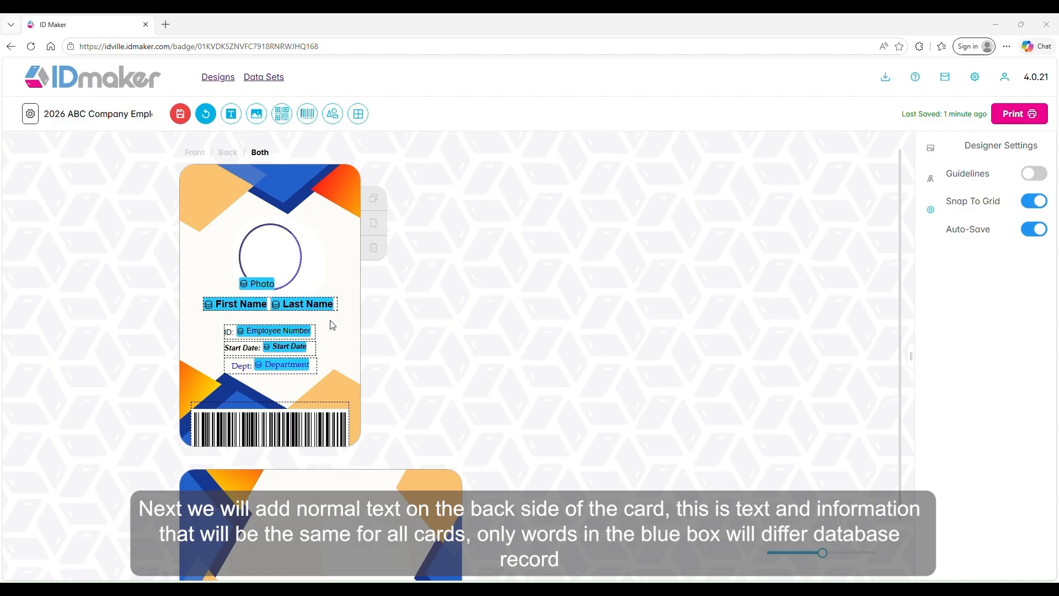
Add the ABC Company logo from the image library to the back card beside the terms text and enlarge it to about 199 by 176
scroll(333, 324, "down", 2)
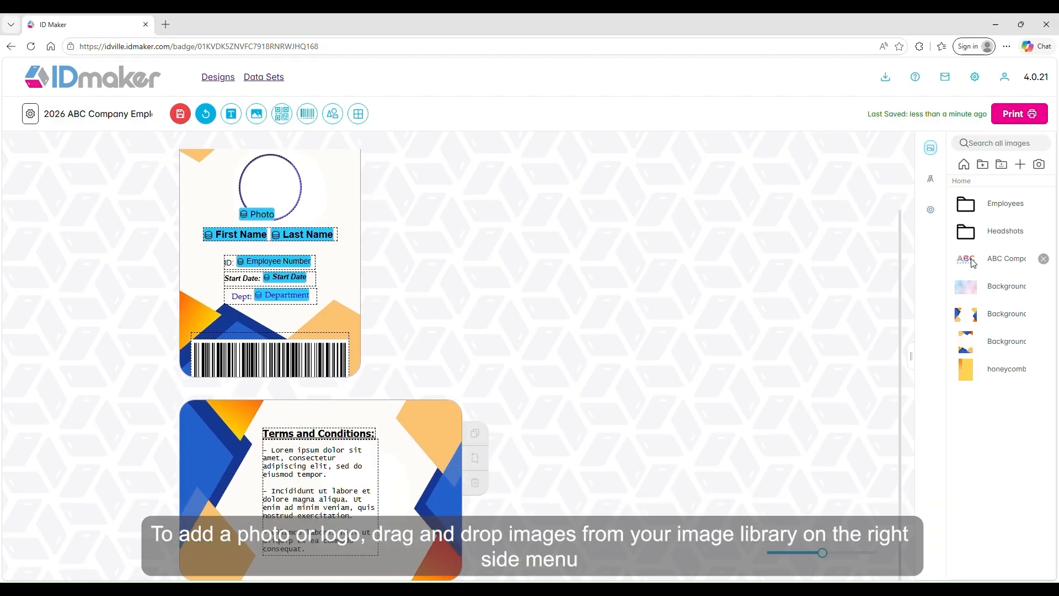
left_click_drag(969, 262, 419, 479)
left_click_drag(196, 442, 388, 523)
left_click_drag(388, 475, 391, 475)
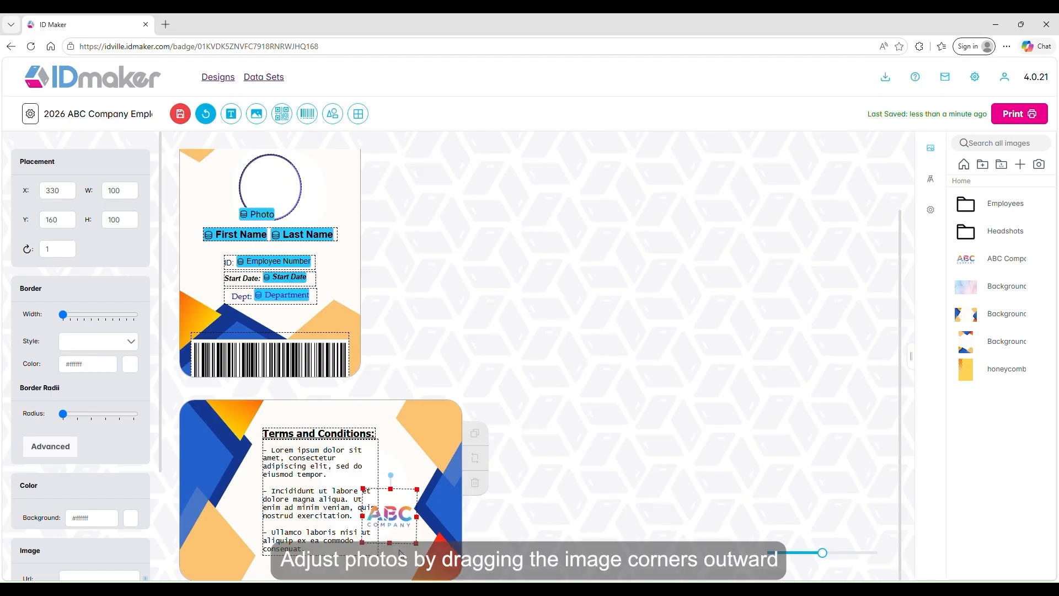
left_click_drag(417, 543, 466, 581)
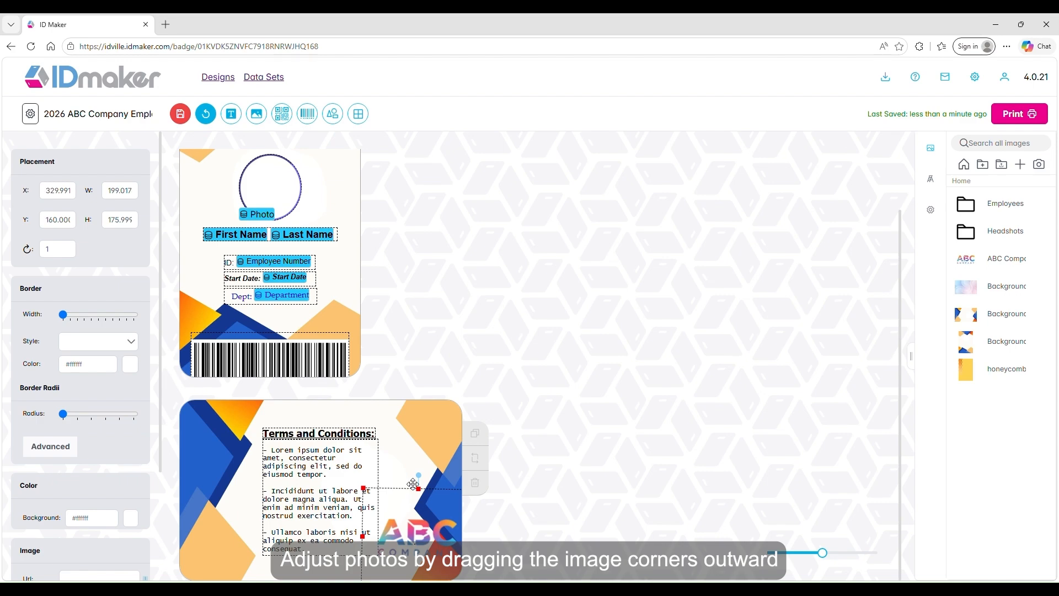
Set the logo's rotation to 90 degrees and move it up beside the Terms and Conditions text
left_click_drag(418, 473, 456, 560)
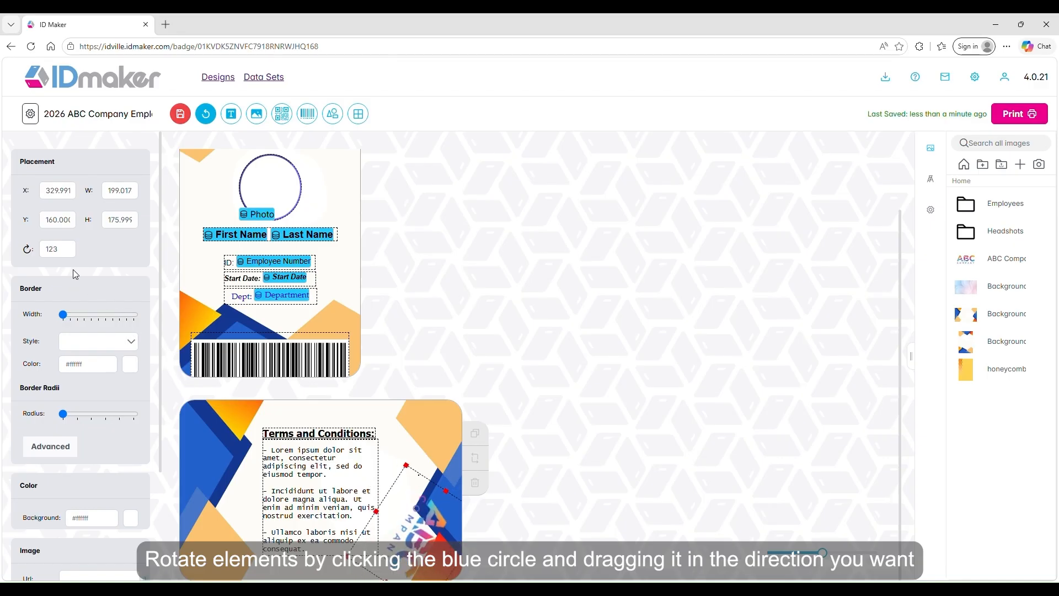
double_click(59, 251)
type("90")
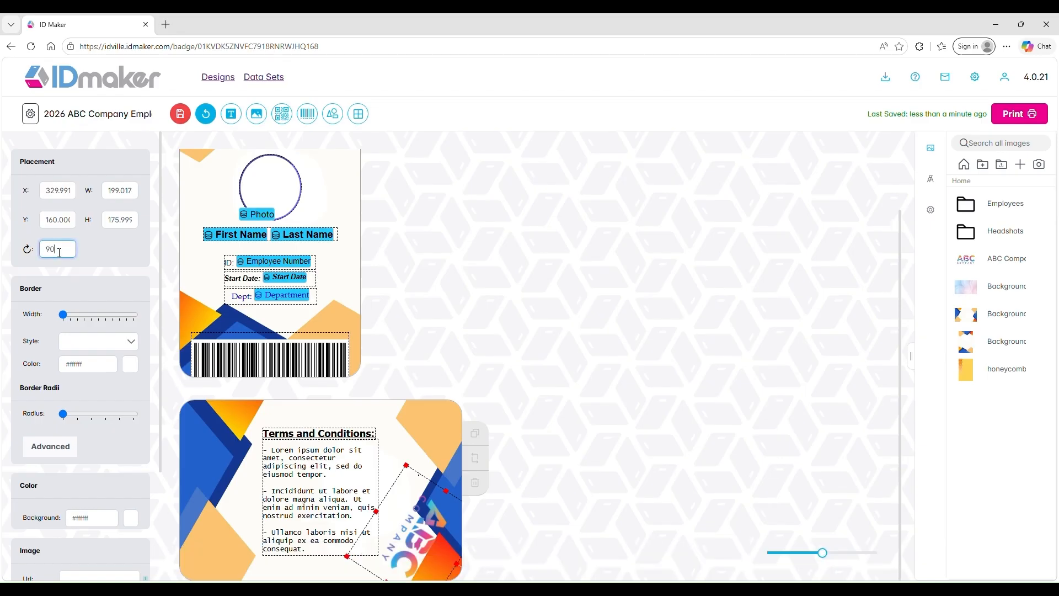
key("Return")
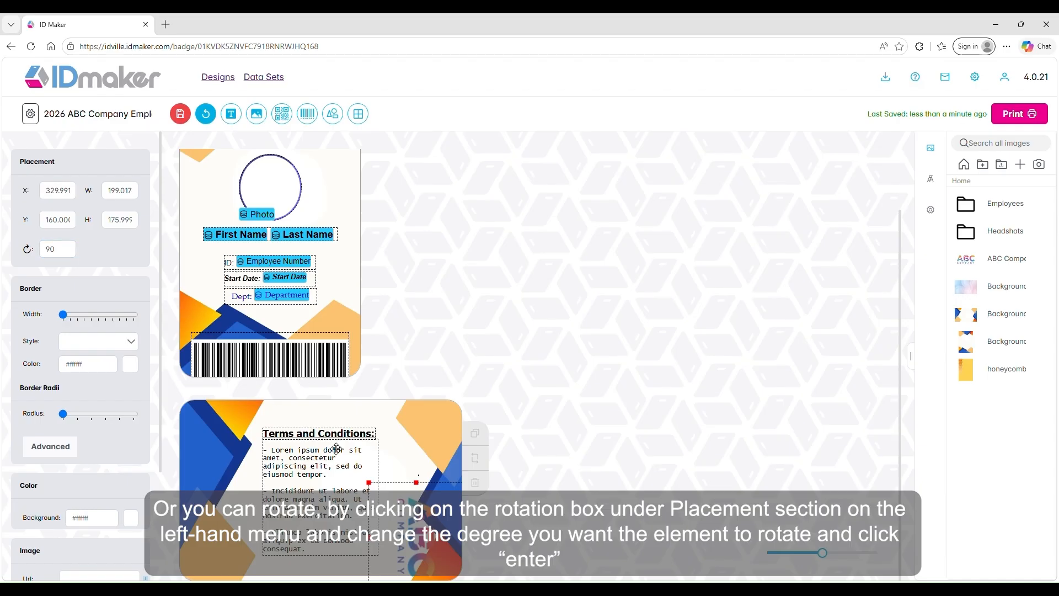
left_click_drag(406, 540, 392, 501)
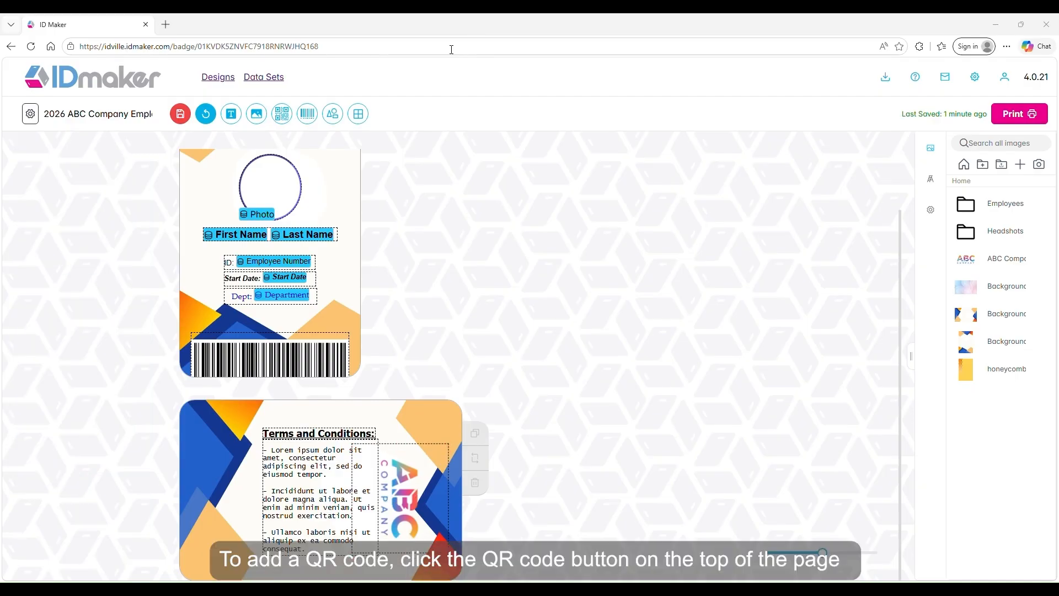
left_click(283, 114)
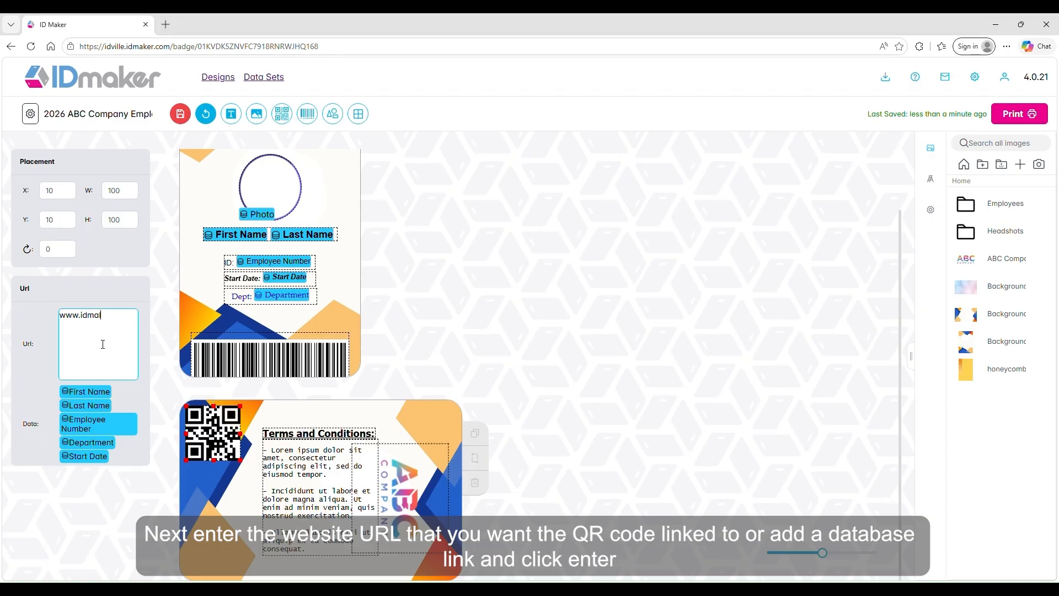
type("ke")
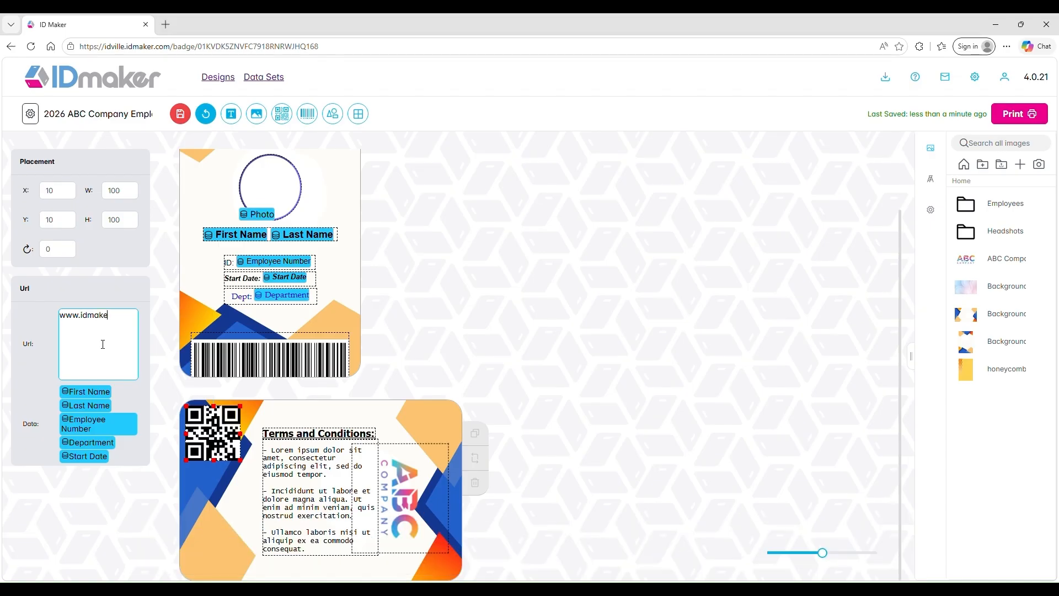
type("r.com")
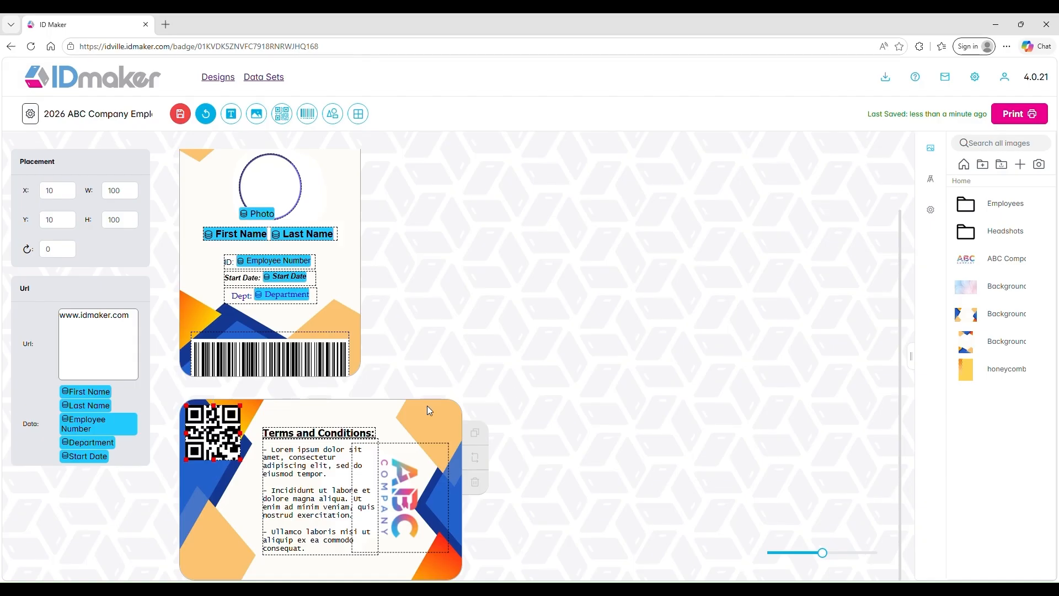
left_click_drag(233, 436, 233, 551)
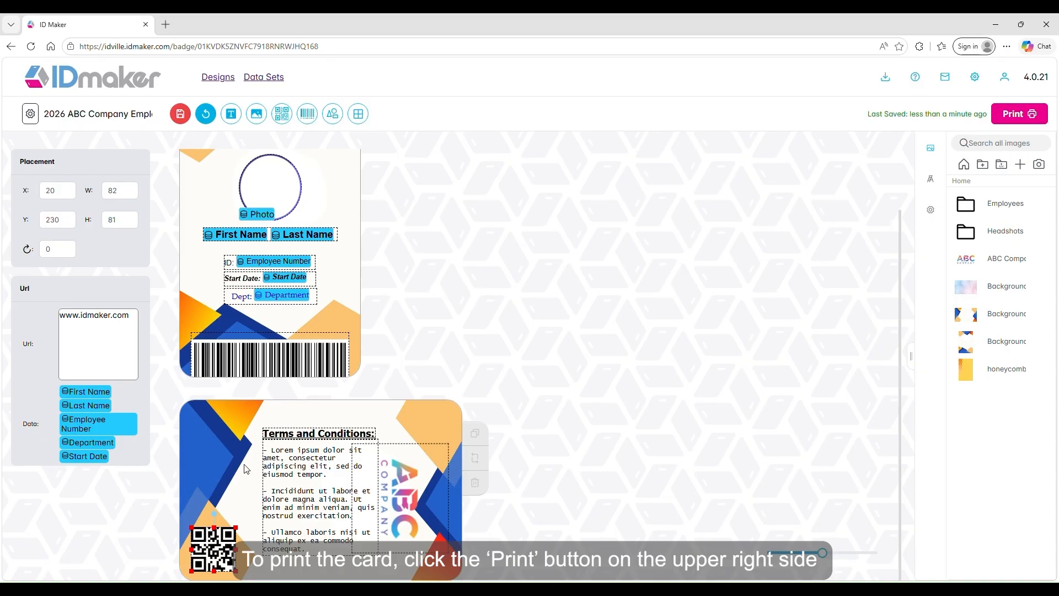
left_click(530, 236)
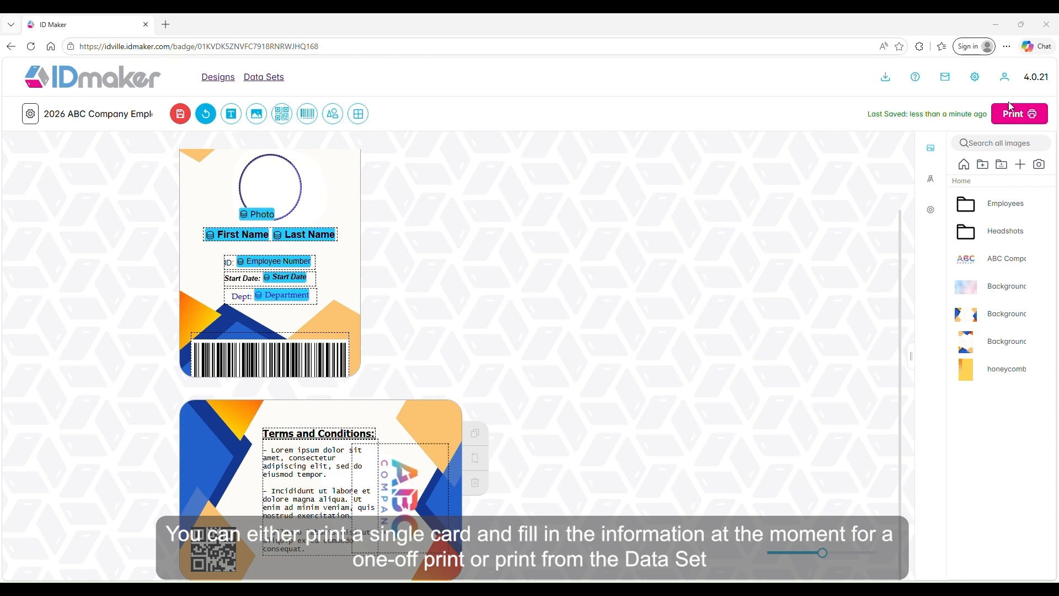
Choose to print the card from its data set and select the Customer Service employee's record
left_click(1024, 114)
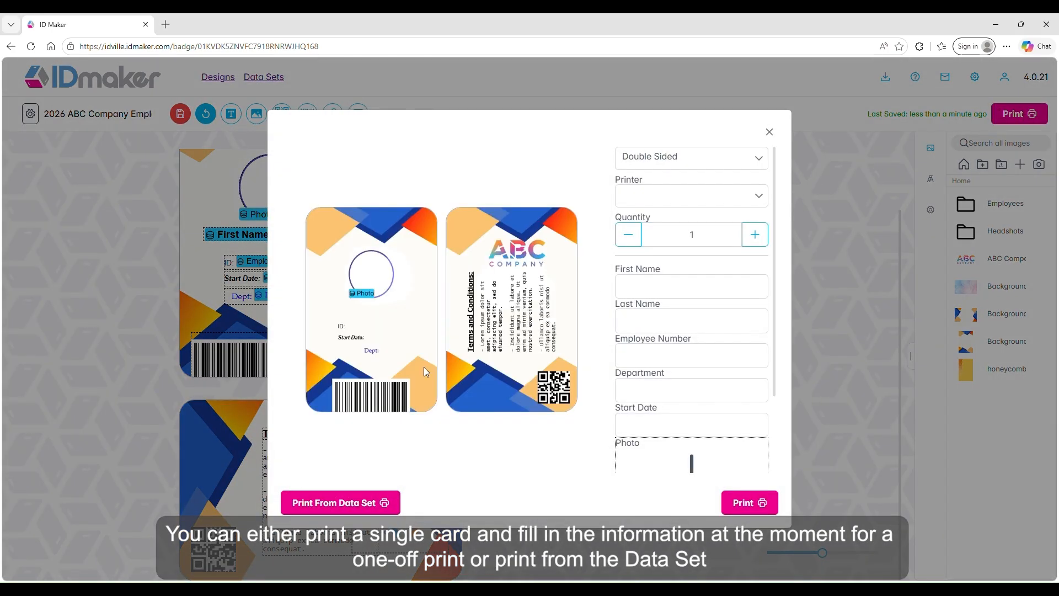
left_click(371, 503)
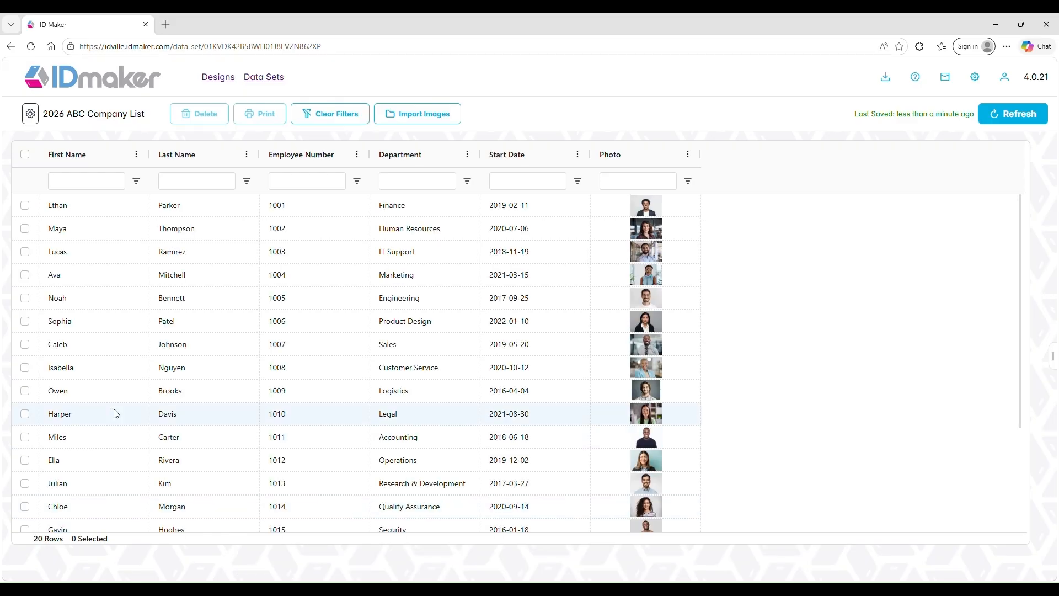
left_click(28, 371)
left_click(25, 368)
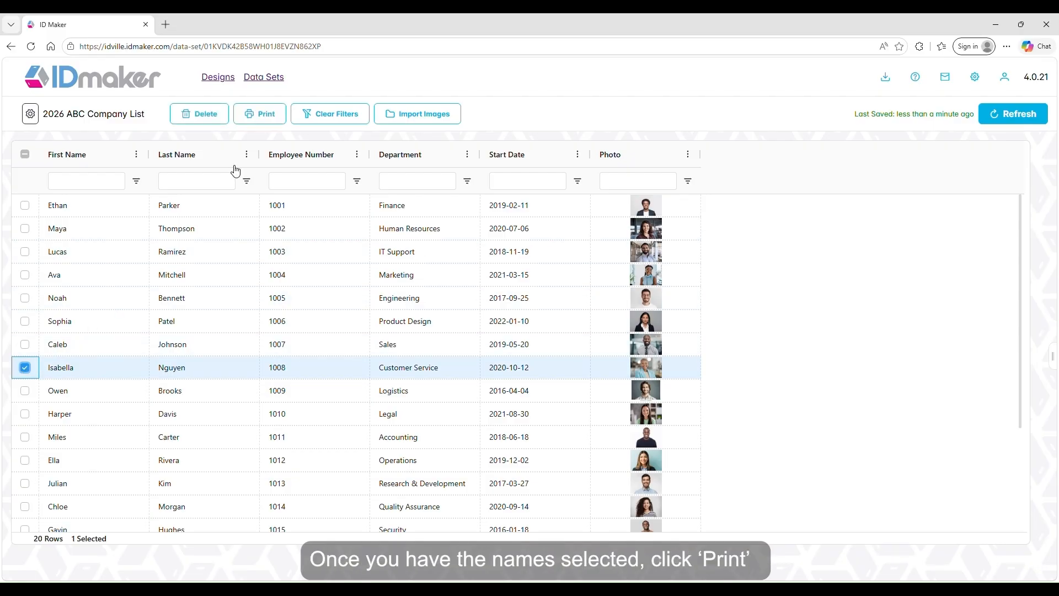
Choose the linked 2026 ABC Company Employees design for printing the selected record and preview its front card enlarged
left_click(251, 122)
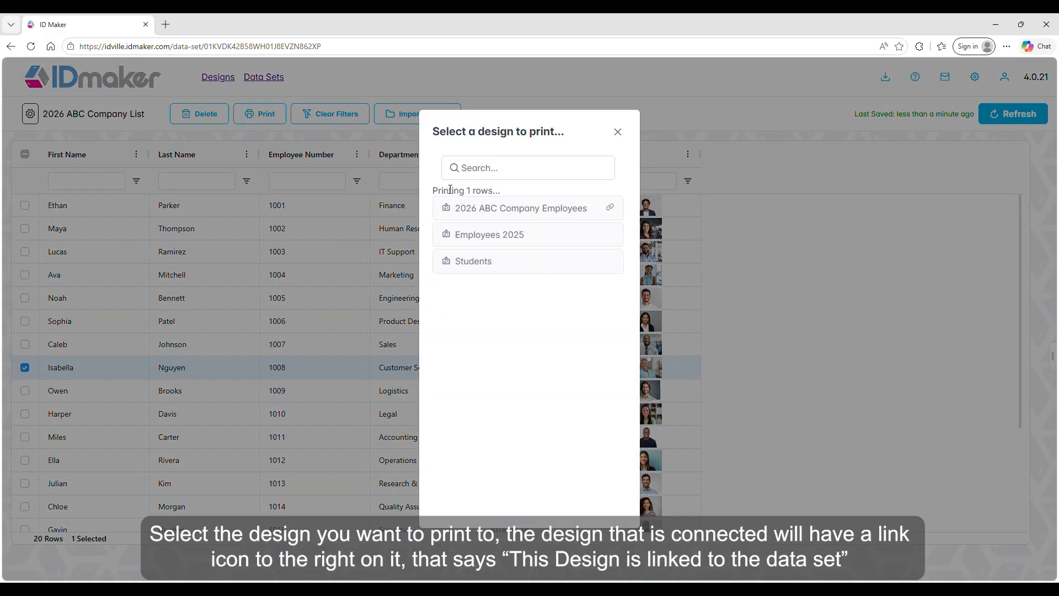
mouse_move(612, 211)
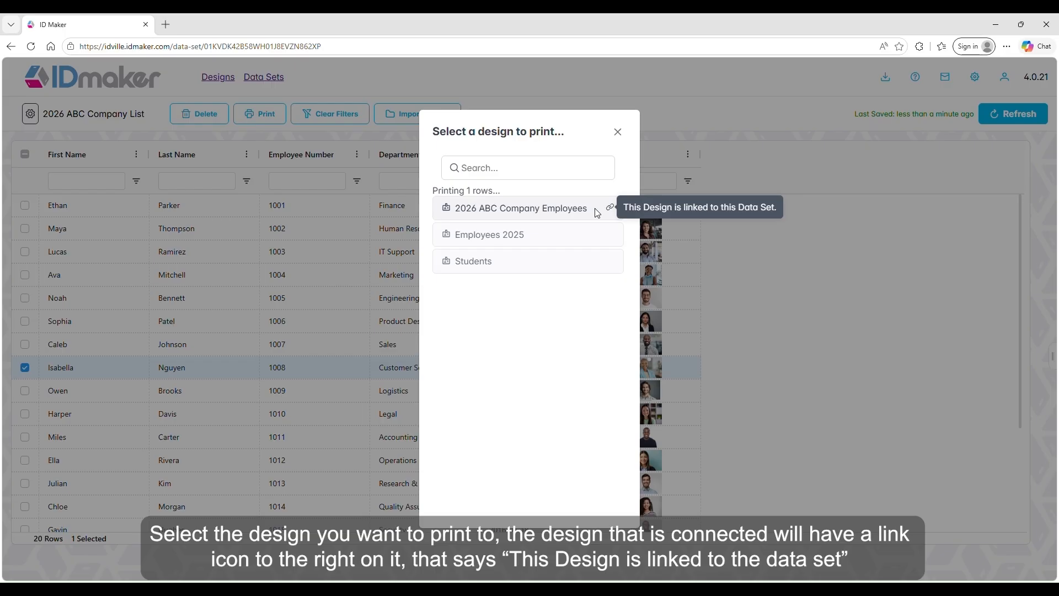
left_click(543, 214)
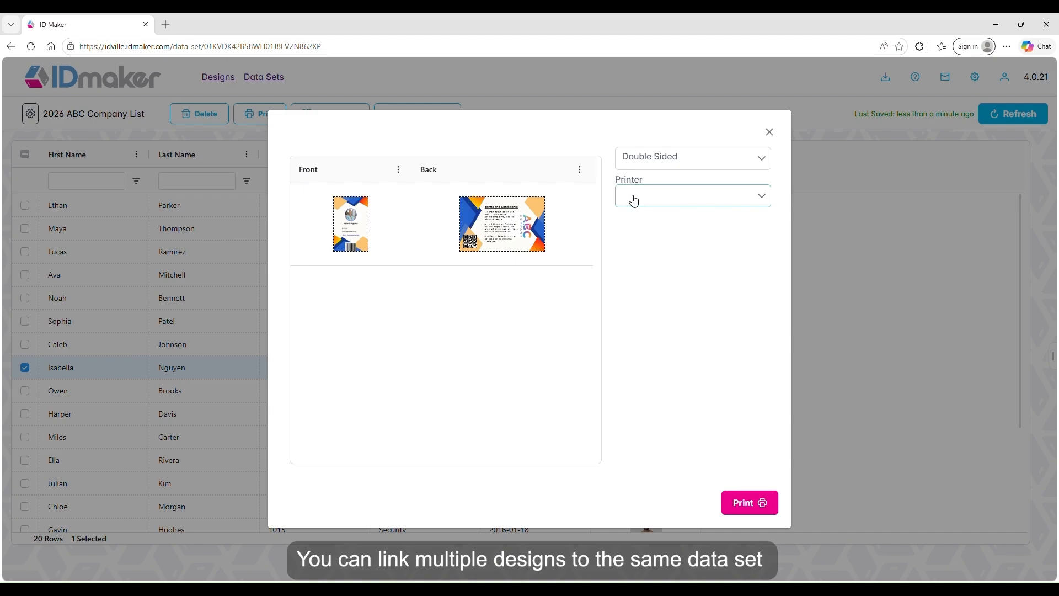
left_click(360, 234)
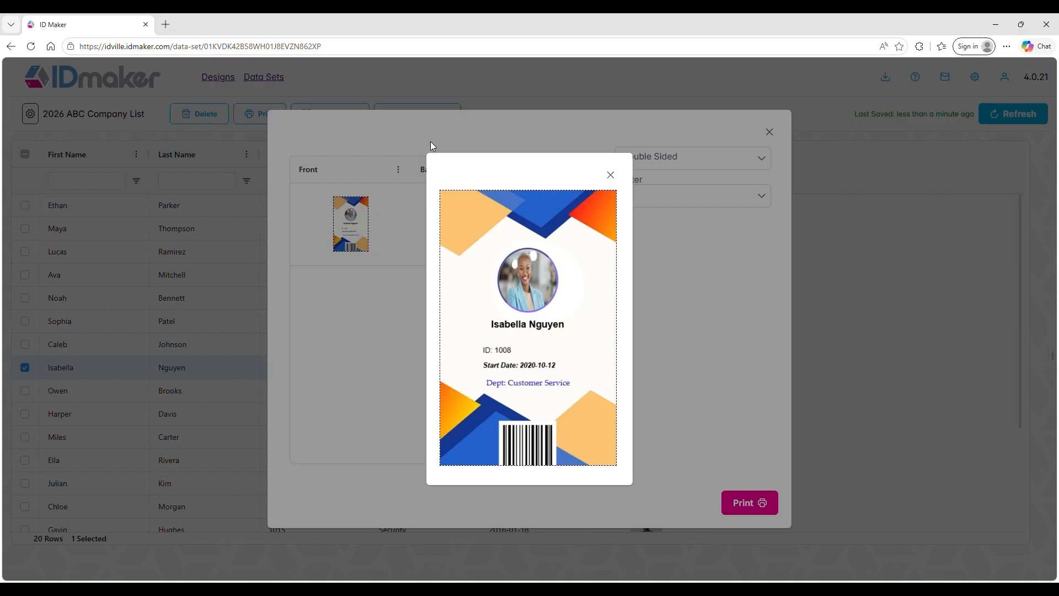
left_click(611, 174)
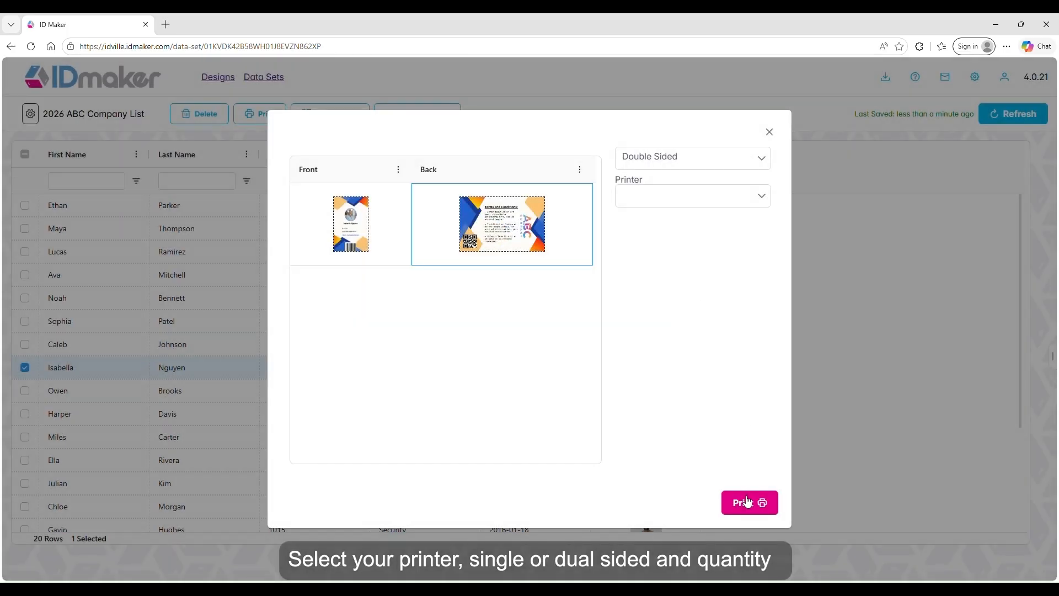